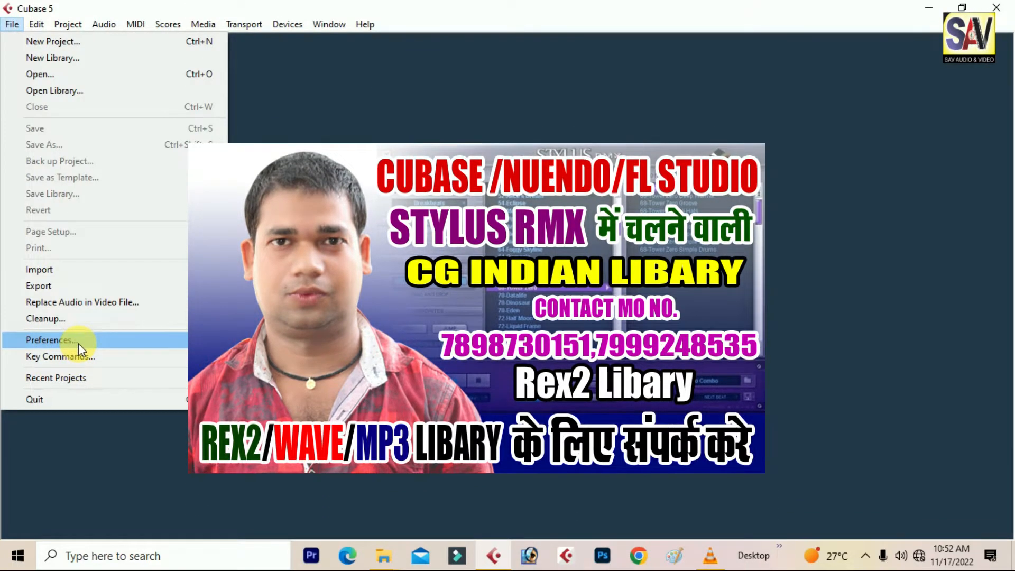
- Open the preferences, examine the Editing page with its Delete Overlaps option, and close the dialog
{"action": "left_click", "coordinate": [78, 344]}
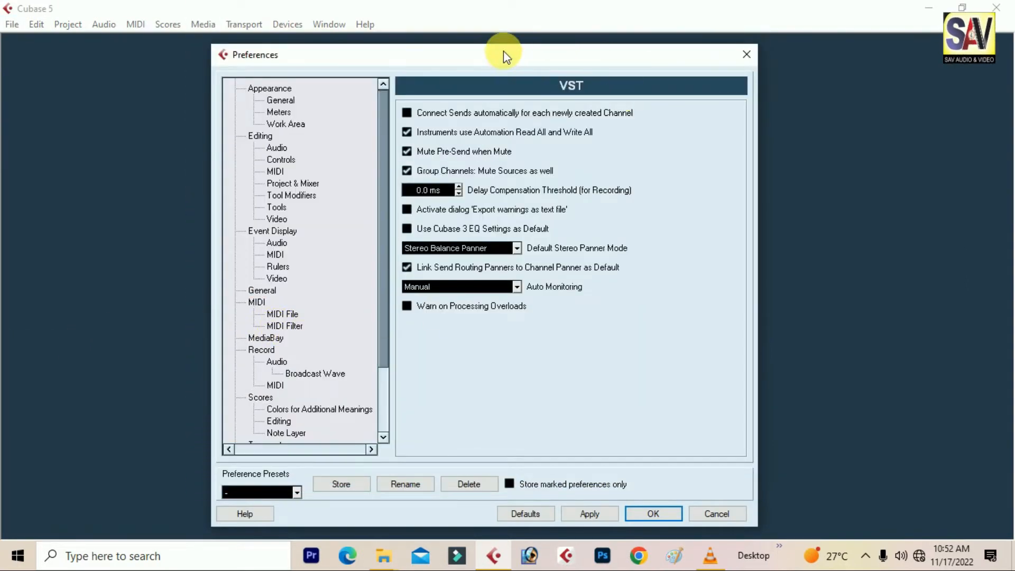
{"action": "left_click_drag", "start_coordinate": [504, 51], "coordinate": [548, 83]}
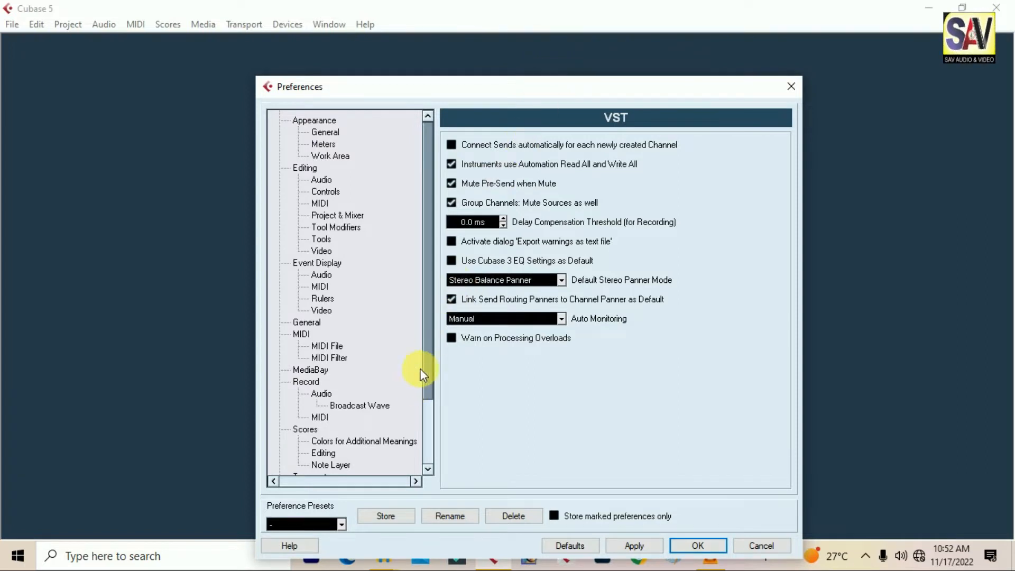
{"action": "left_click_drag", "start_coordinate": [428, 338], "coordinate": [443, 218]}
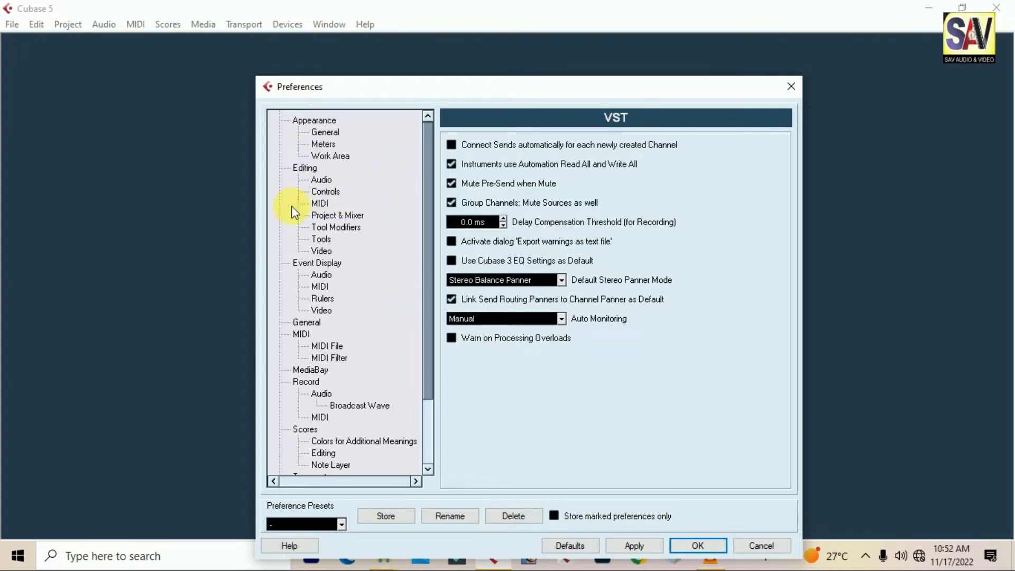
{"action": "left_click", "coordinate": [313, 171]}
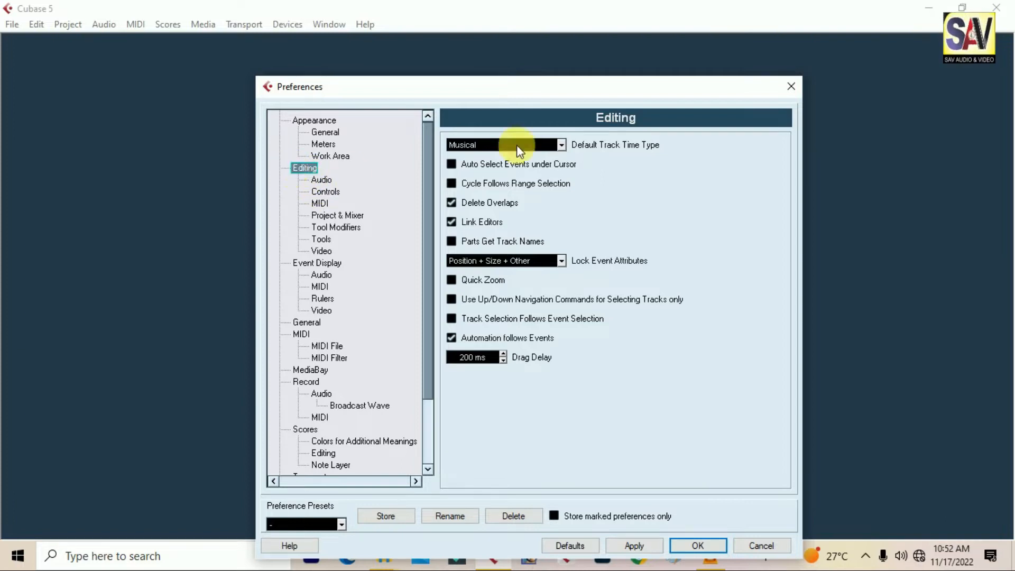
{"action": "left_click_drag", "start_coordinate": [509, 96], "coordinate": [492, 91]}
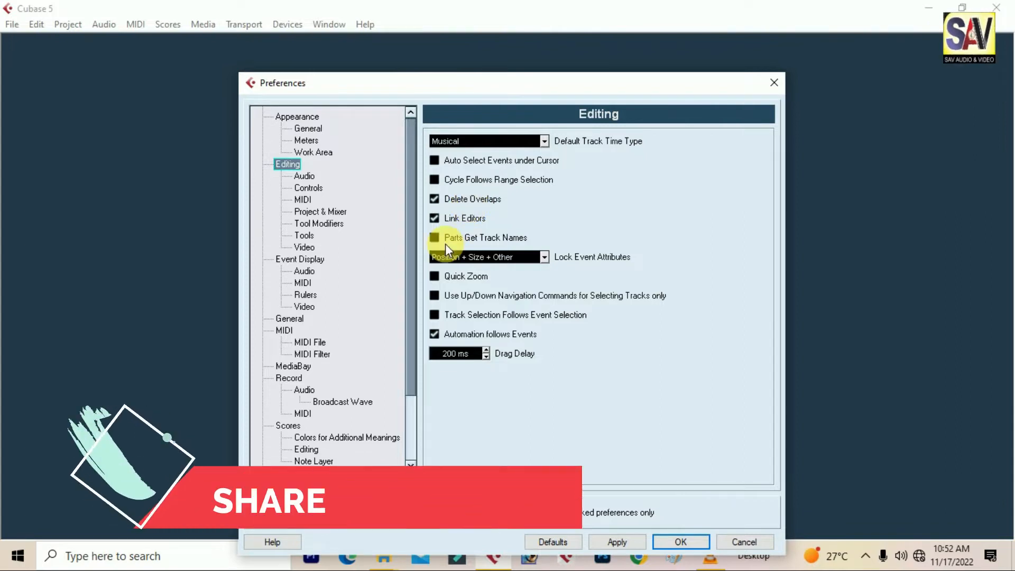
{"action": "left_click", "coordinate": [710, 542]}
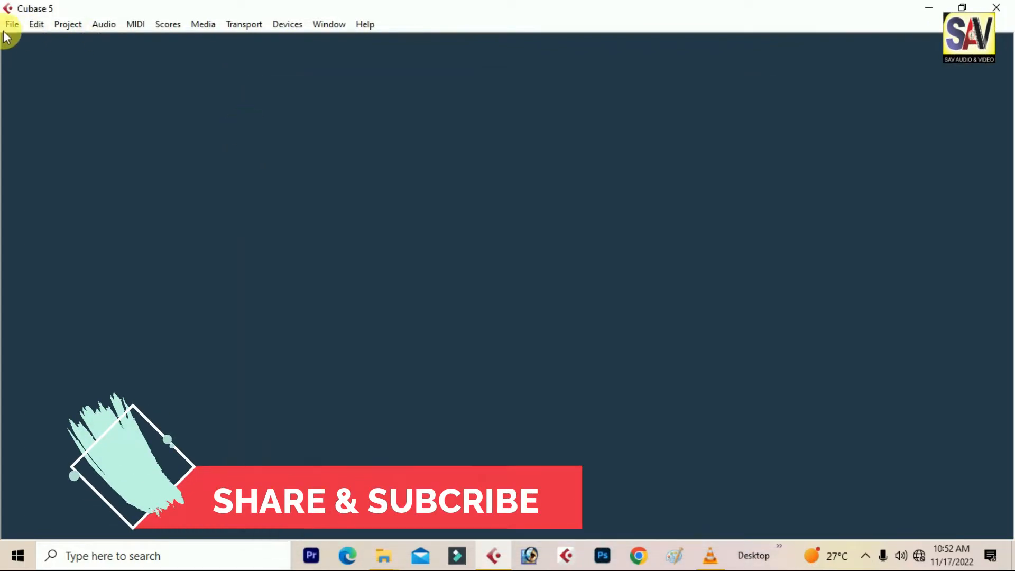
- Create a new project from the Empty template
{"action": "left_click", "coordinate": [12, 24]}
{"action": "left_click", "coordinate": [32, 42]}
{"action": "left_click", "coordinate": [481, 358]}
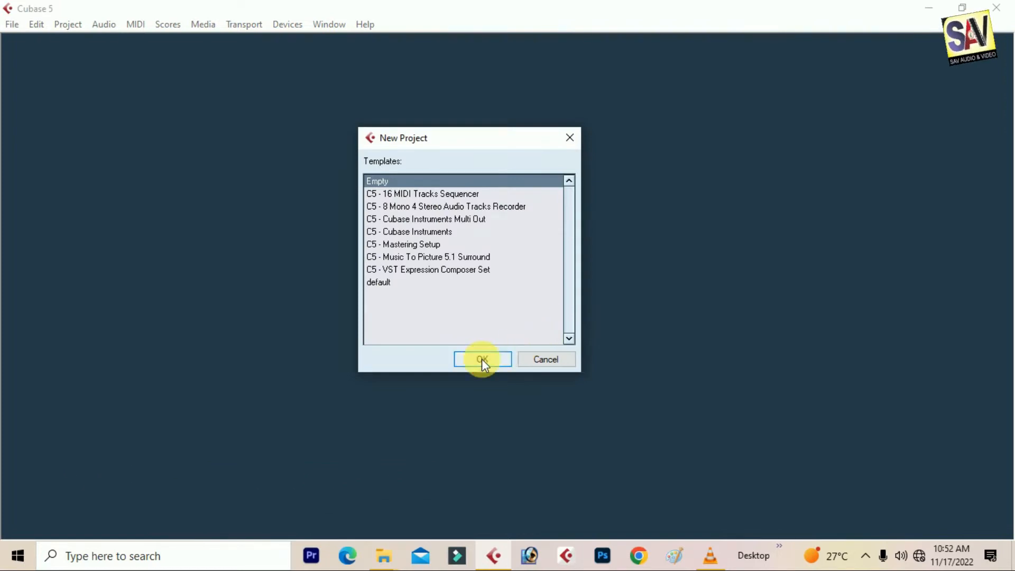
{"action": "left_click", "coordinate": [526, 382]}
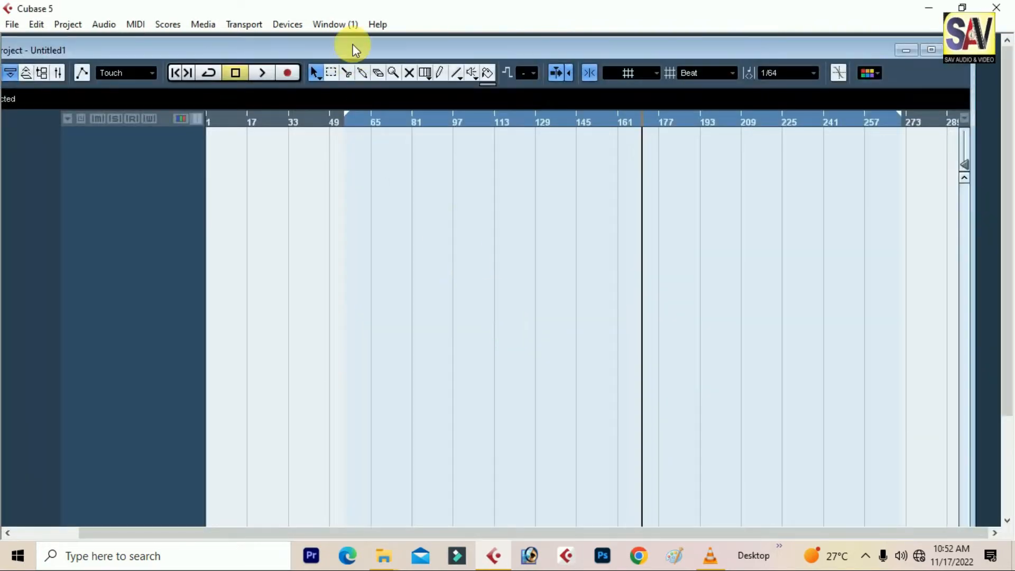
- Add one mono audio track to the project
{"action": "right_click", "coordinate": [202, 151]}
{"action": "left_click", "coordinate": [253, 161]}
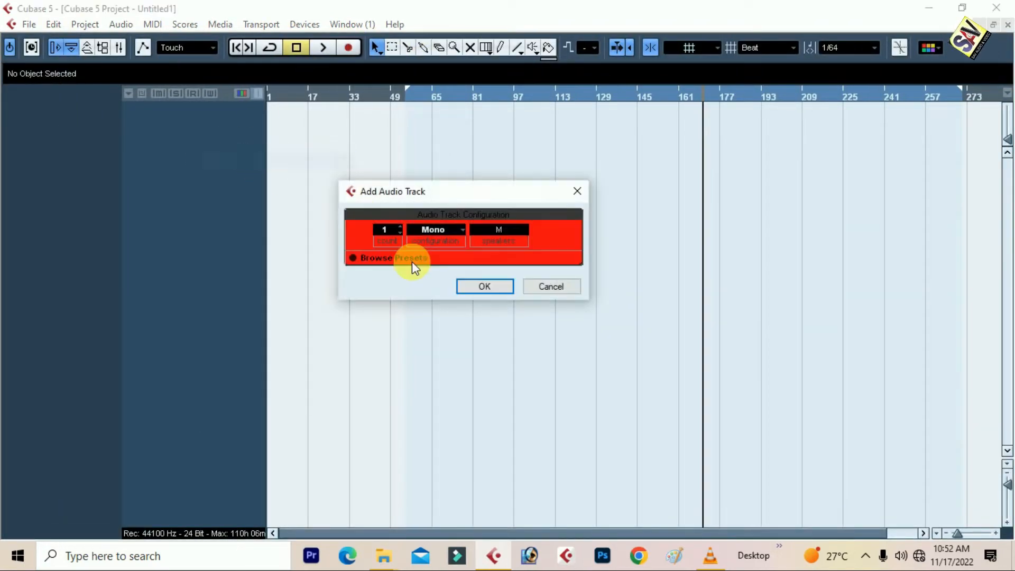
{"action": "left_click", "coordinate": [476, 289]}
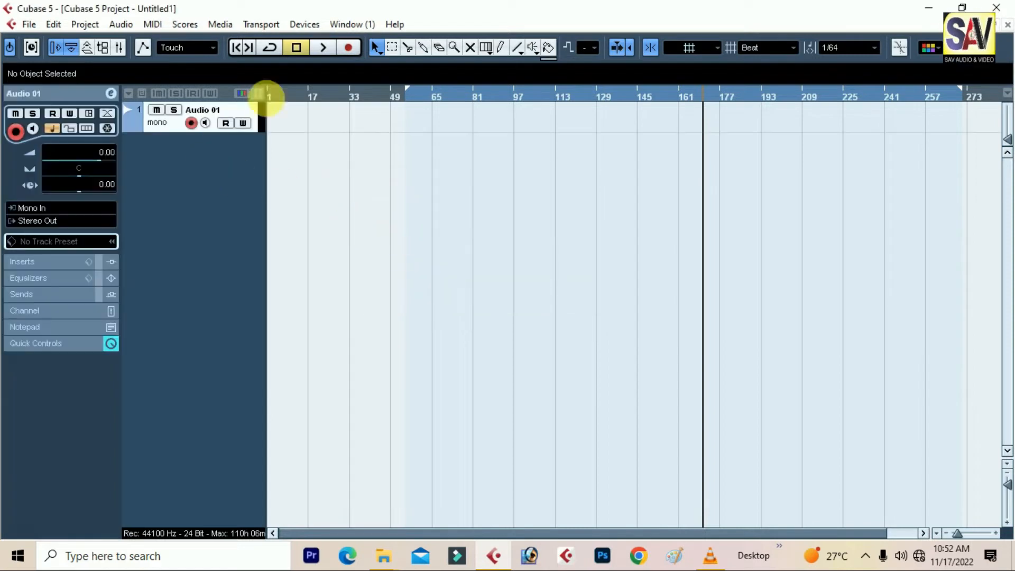
- Record a clip about three bars long on the Audio 01 track, starting at about 170.3
{"action": "left_click", "coordinate": [348, 47]}
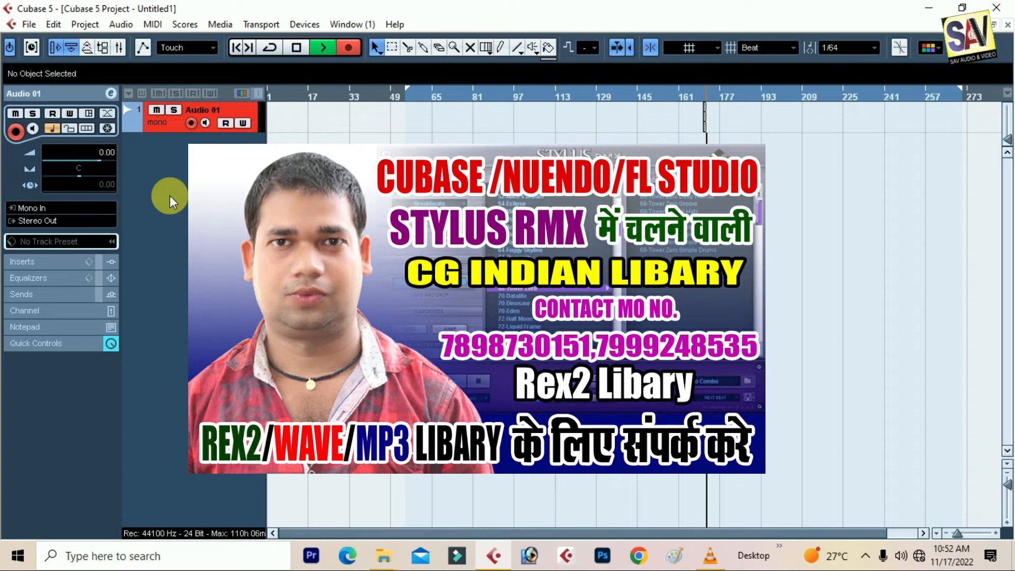
{"action": "key", "text": "h"}
{"action": "key", "text": "h"}
{"action": "key", "text": "h"}
{"action": "key", "text": "h"}
{"action": "key", "text": "h"}
{"action": "key", "text": "h"}
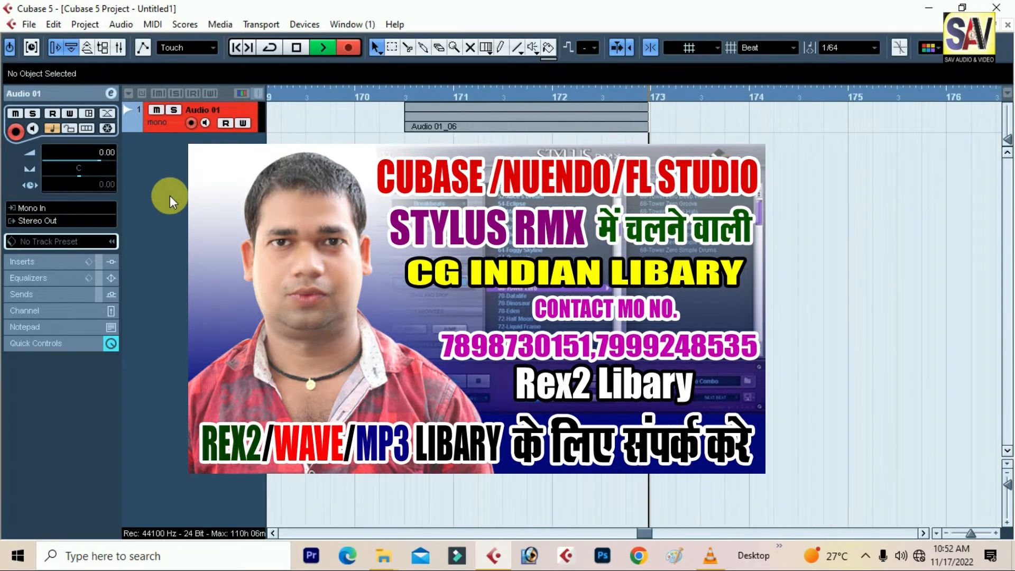
{"action": "key", "text": "g"}
{"action": "key", "text": "g"}
{"action": "key", "text": "space"}
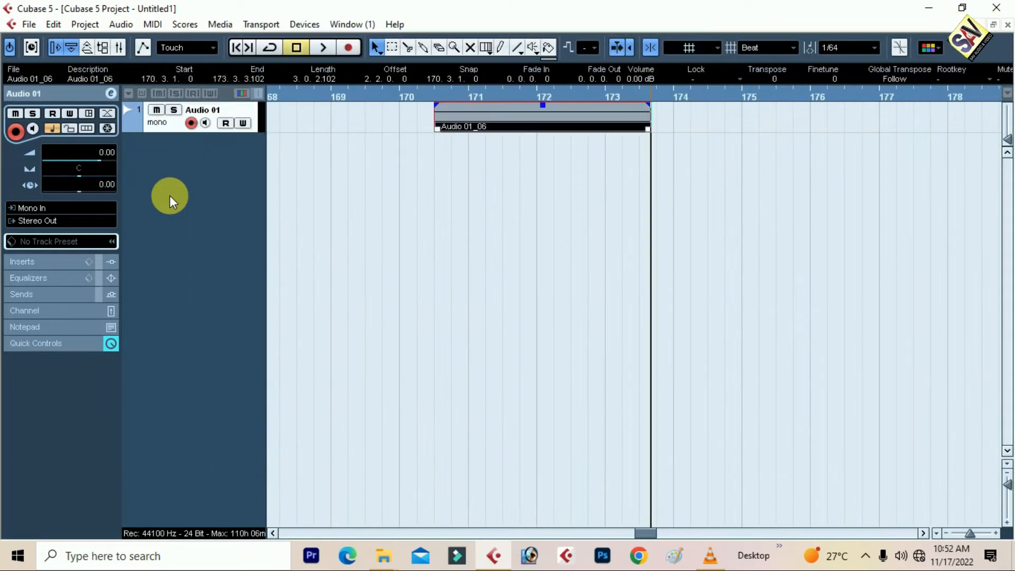
- Enlarge the Audio 01 track's height and move the recorded clip earlier to start at 169.2.1
{"action": "left_click_drag", "start_coordinate": [172, 136], "coordinate": [154, 219]}
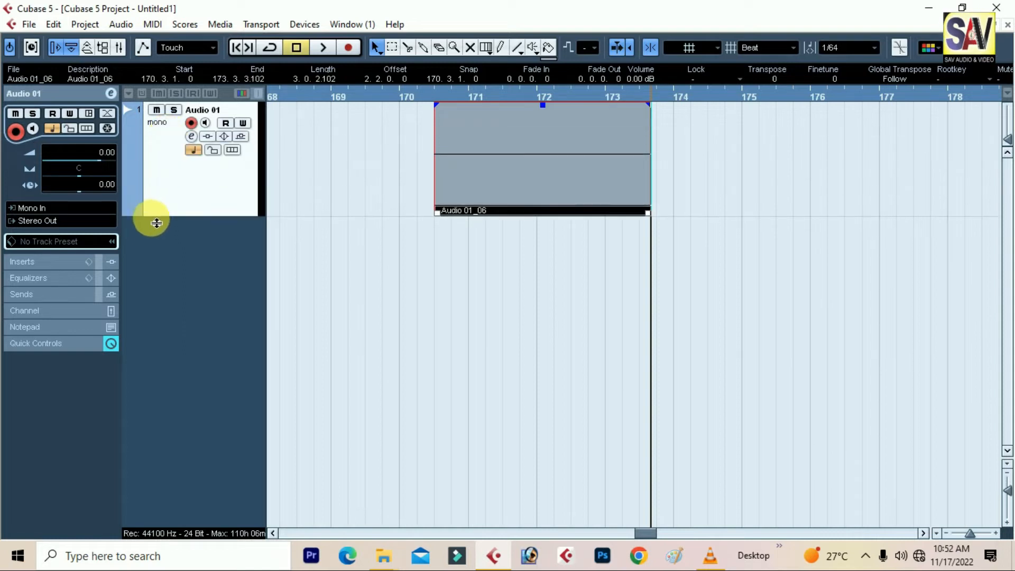
{"action": "left_click", "coordinate": [550, 287]}
{"action": "left_click", "coordinate": [595, 191]}
{"action": "left_click_drag", "start_coordinate": [591, 180], "coordinate": [506, 168]}
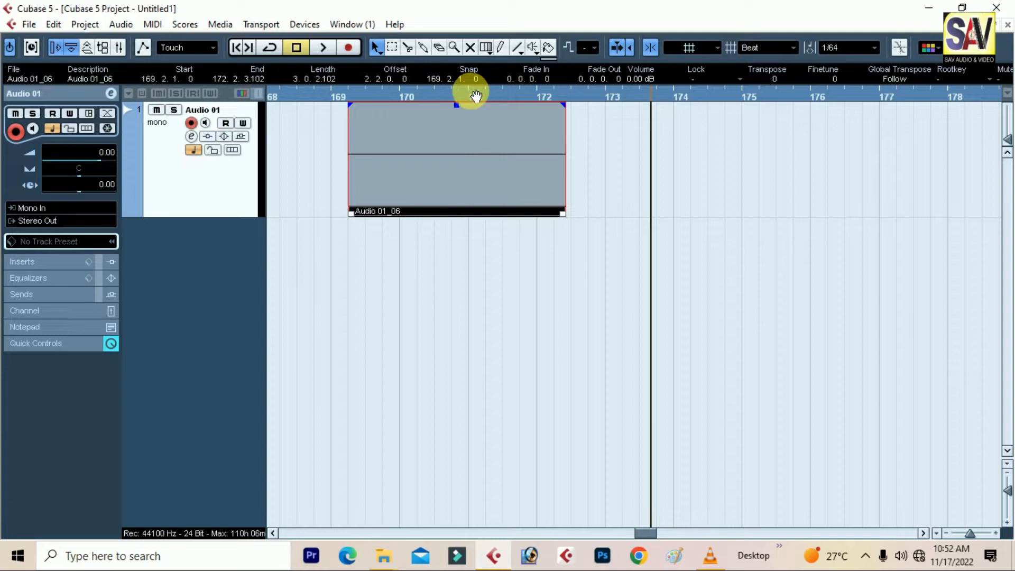
- Record a two-bar take over the first clip from about 171.2 and extend its end slightly
{"action": "left_click", "coordinate": [483, 95]}
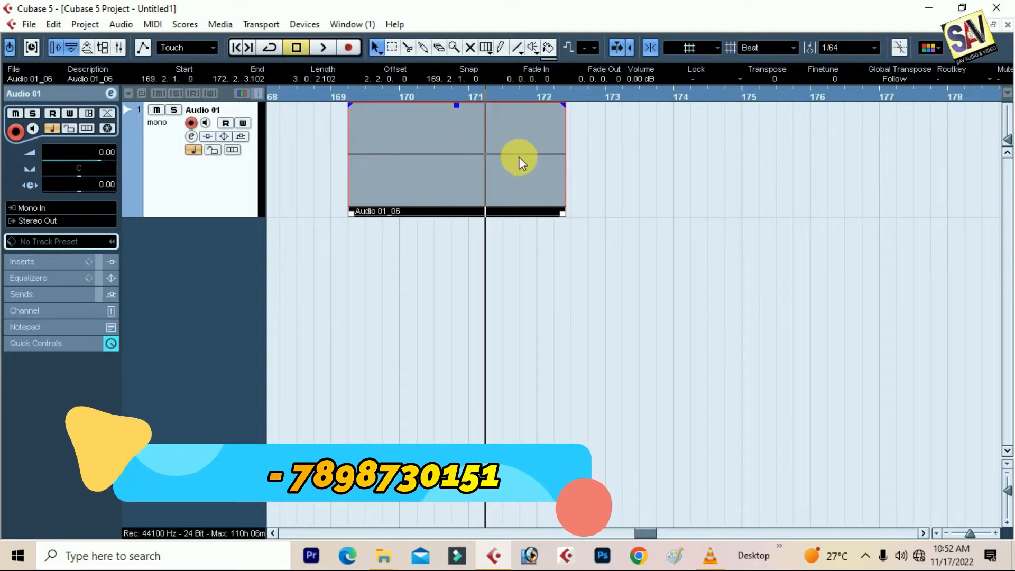
{"action": "left_click", "coordinate": [348, 47]}
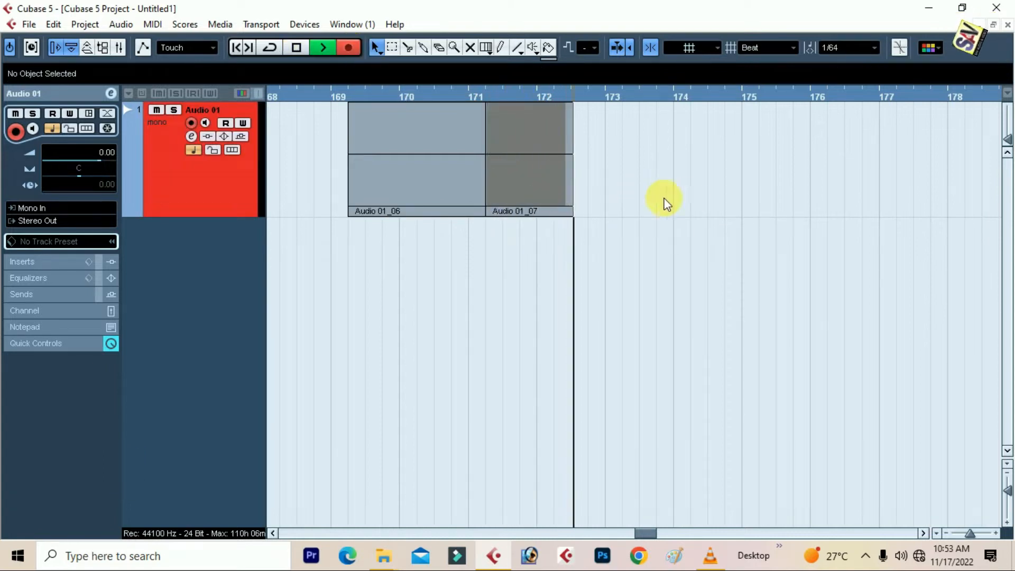
{"action": "key", "text": "space"}
{"action": "left_click", "coordinate": [540, 298]}
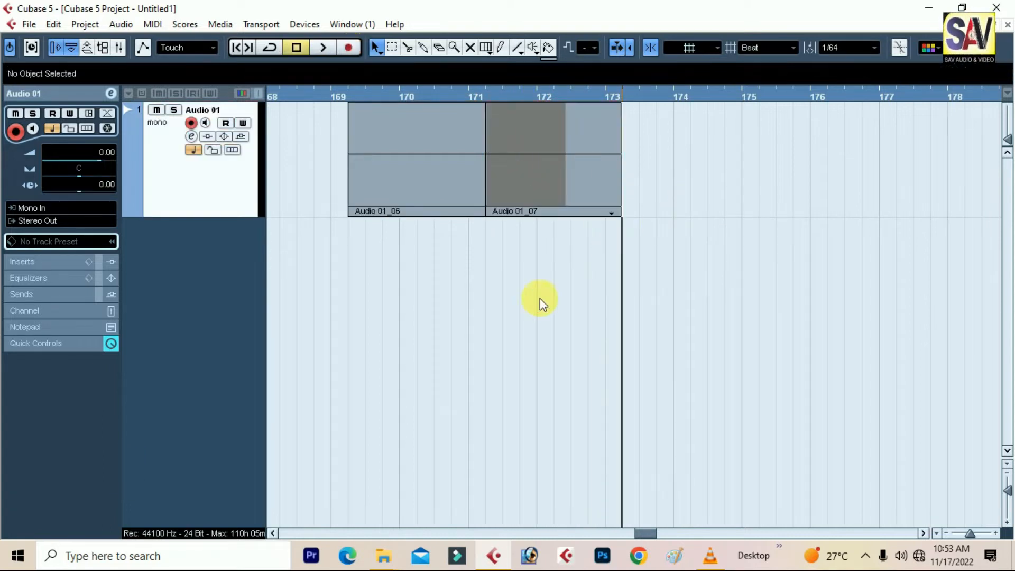
{"action": "left_click", "coordinate": [541, 137]}
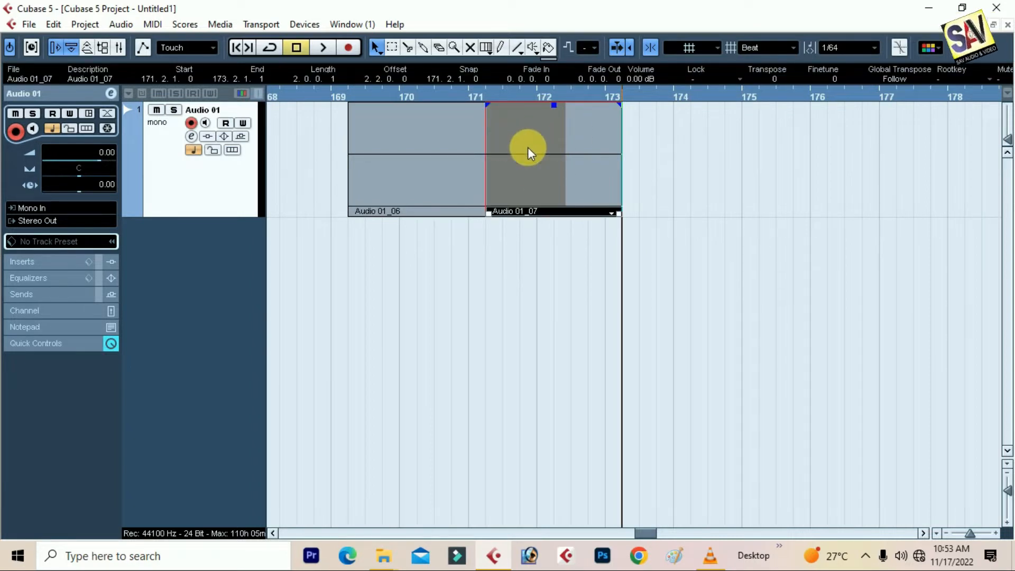
{"action": "mouse_move", "coordinate": [618, 213]}
{"action": "left_mouse_down"}
{"action": "mouse_move", "coordinate": [640, 220]}
{"action": "mouse_move", "coordinate": [624, 215]}
{"action": "left_mouse_up"}
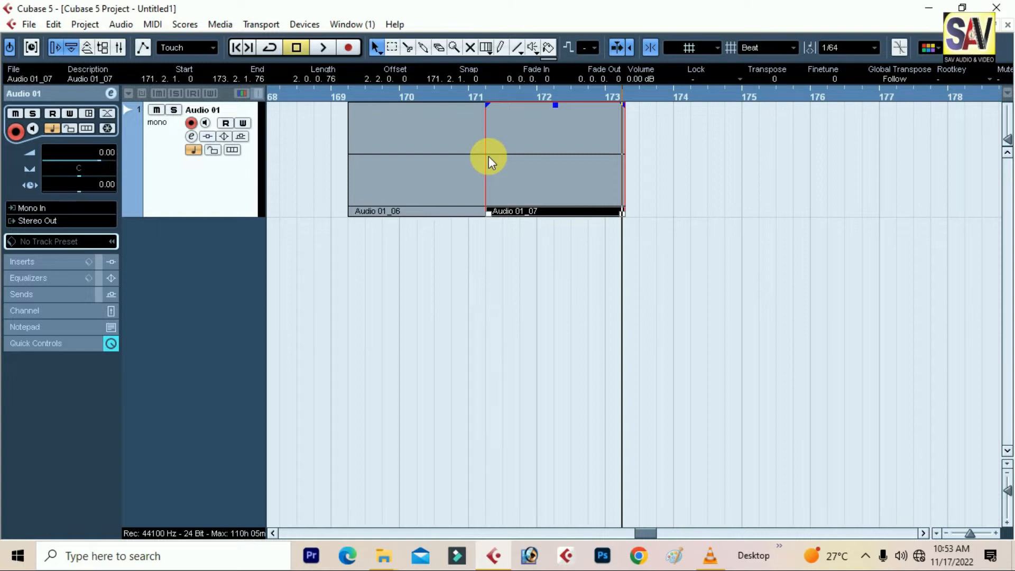
- Turn off Delete Overlaps in the Editing preferences
{"action": "left_click", "coordinate": [24, 25]}
{"action": "left_click", "coordinate": [31, 338]}
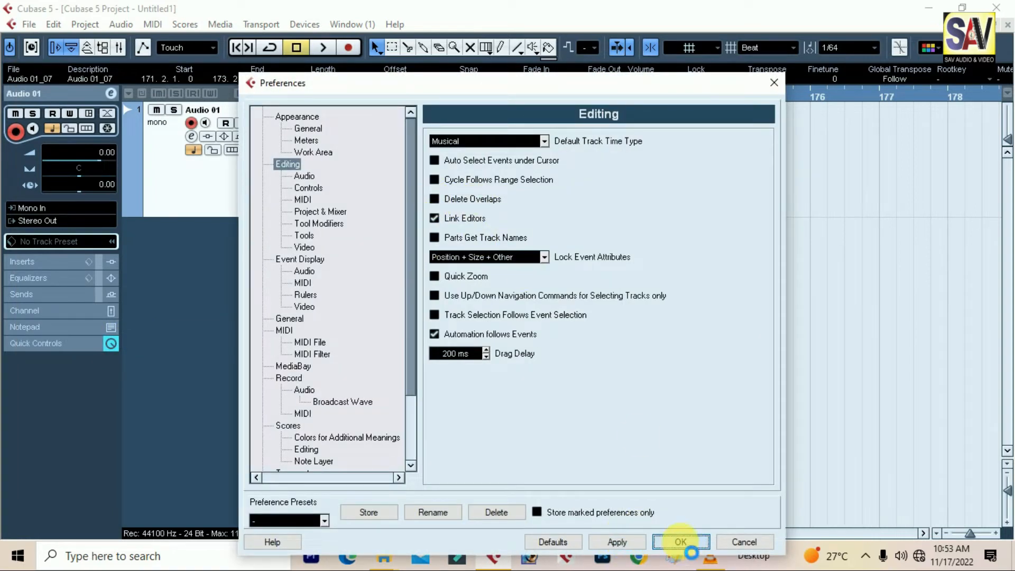
{"action": "left_click", "coordinate": [680, 542]}
- Record a separate clip about one bar long on Audio 01, starting at about 174.2
{"action": "left_click", "coordinate": [652, 203]}
{"action": "left_click", "coordinate": [690, 97]}
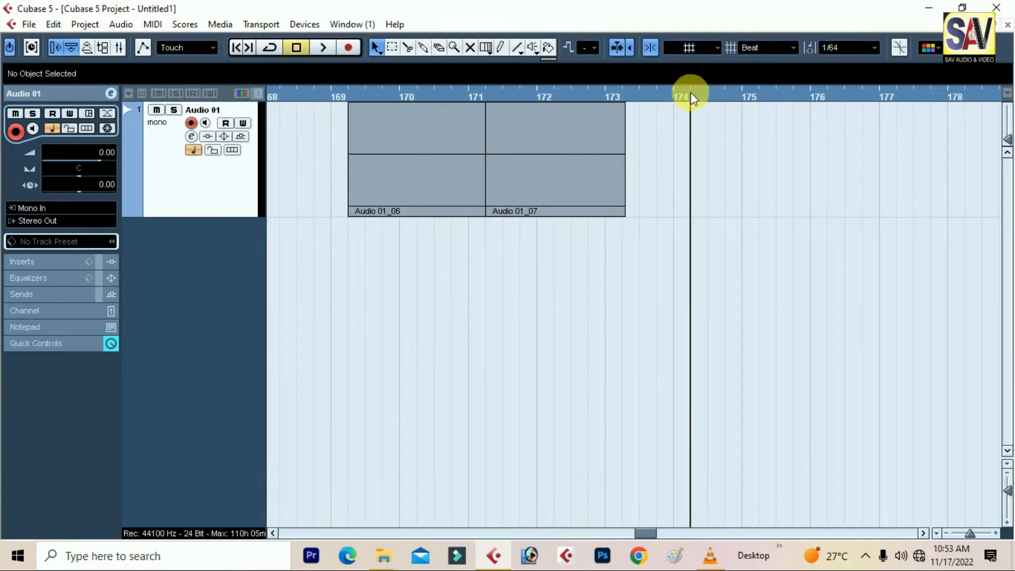
{"action": "left_click", "coordinate": [347, 47]}
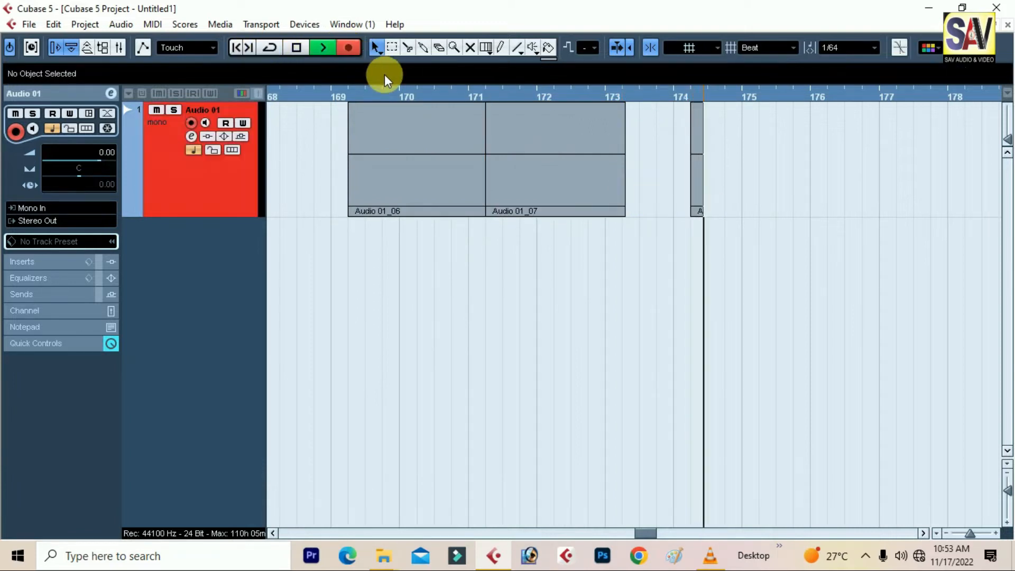
{"action": "key", "text": "space"}
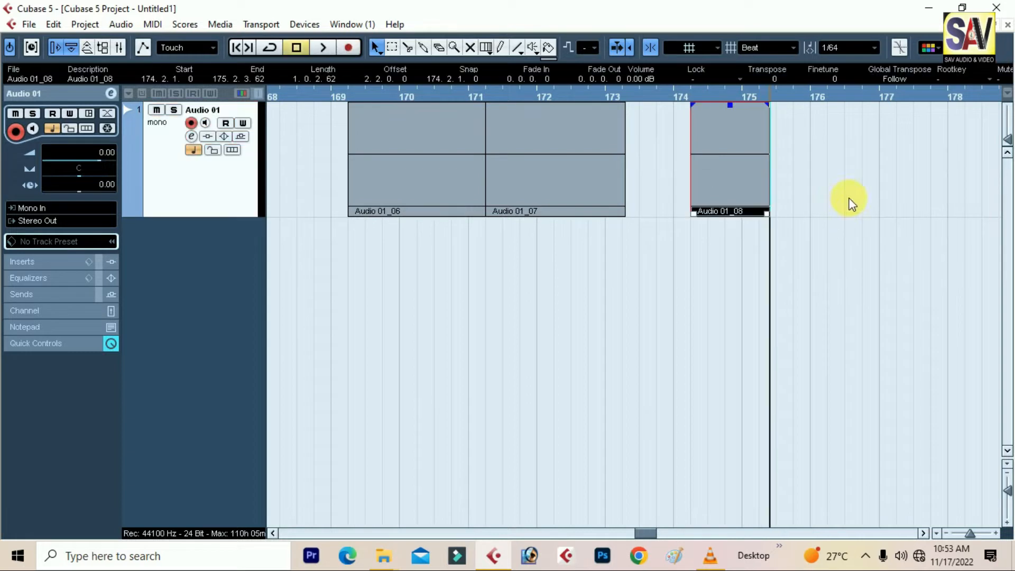
- Record another take overlapping the newest clip from about 174.4 and extend its end slightly to about 176.1
{"action": "left_click", "coordinate": [729, 97]}
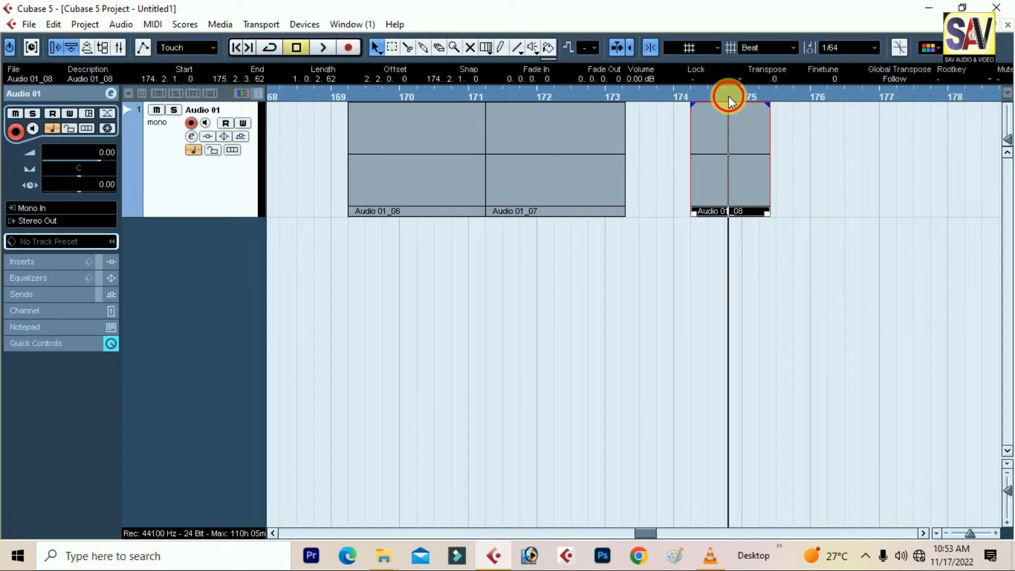
{"action": "left_click", "coordinate": [349, 47]}
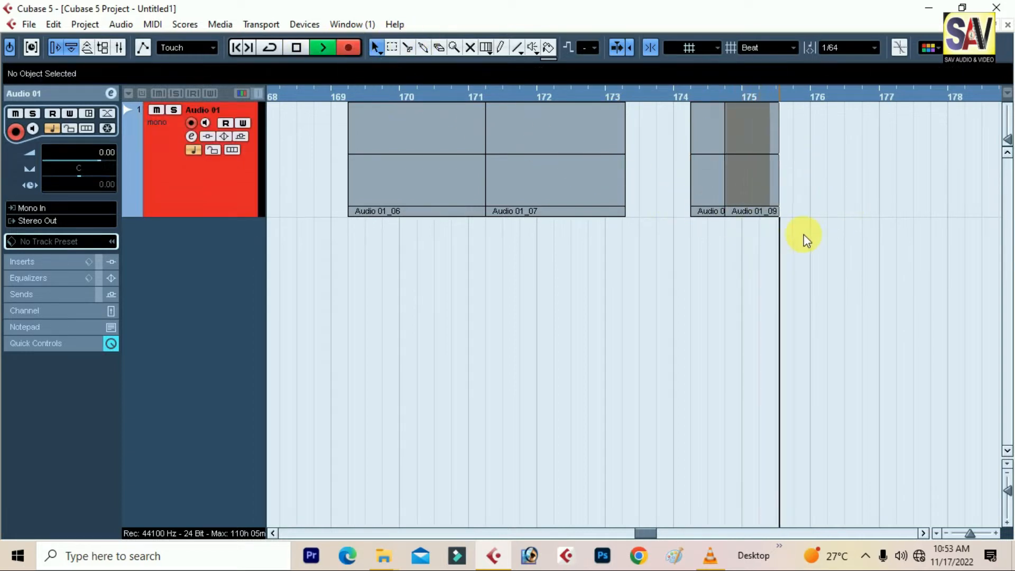
{"action": "key", "text": "space"}
{"action": "left_click", "coordinate": [773, 268]}
{"action": "left_click", "coordinate": [798, 212]}
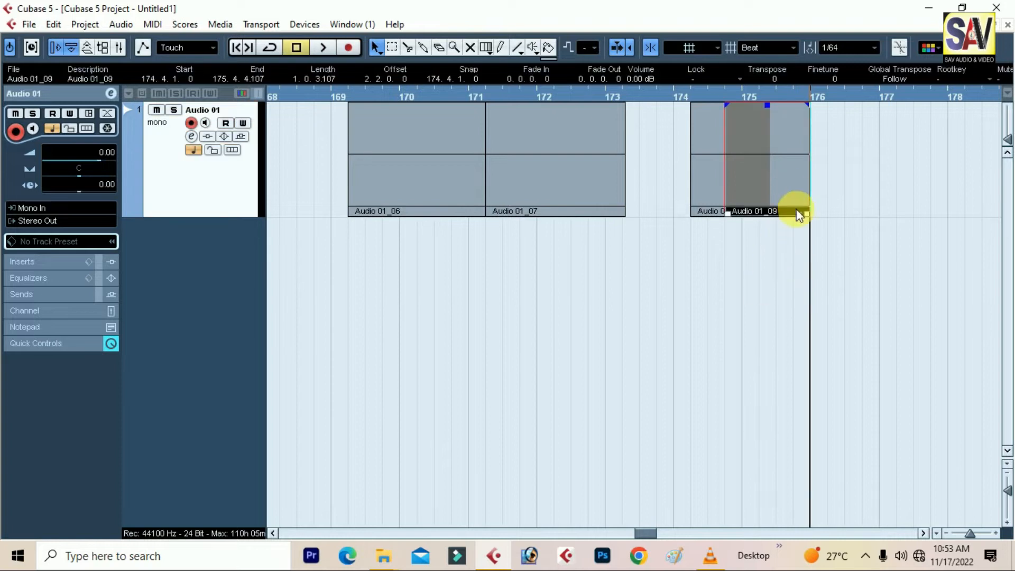
{"action": "left_click_drag", "start_coordinate": [805, 213], "coordinate": [836, 224]}
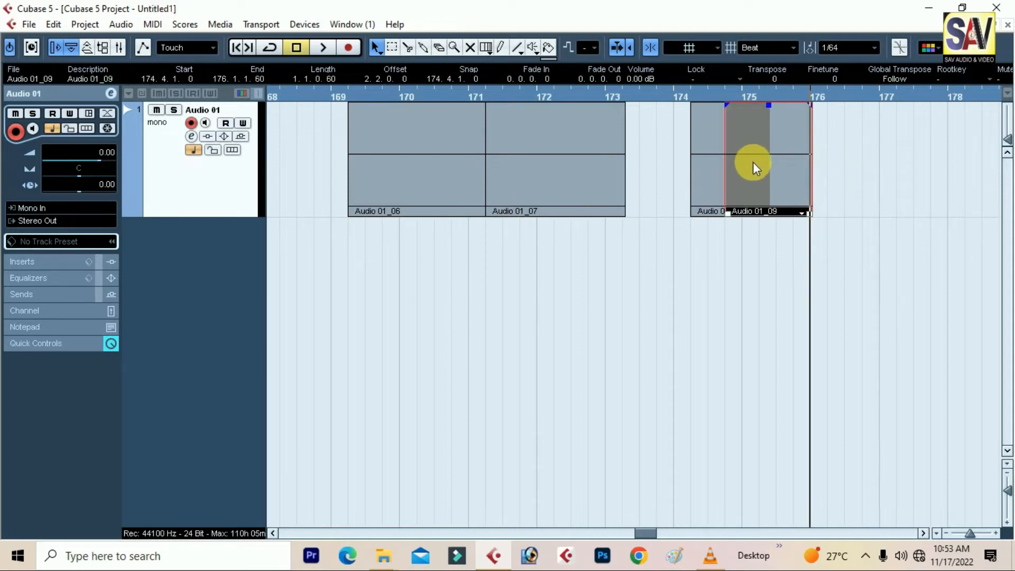
- Turn Delete Overlaps back on in the Editing preferences and shorten the last take to end at 175.4.1
{"action": "left_click", "coordinate": [28, 24]}
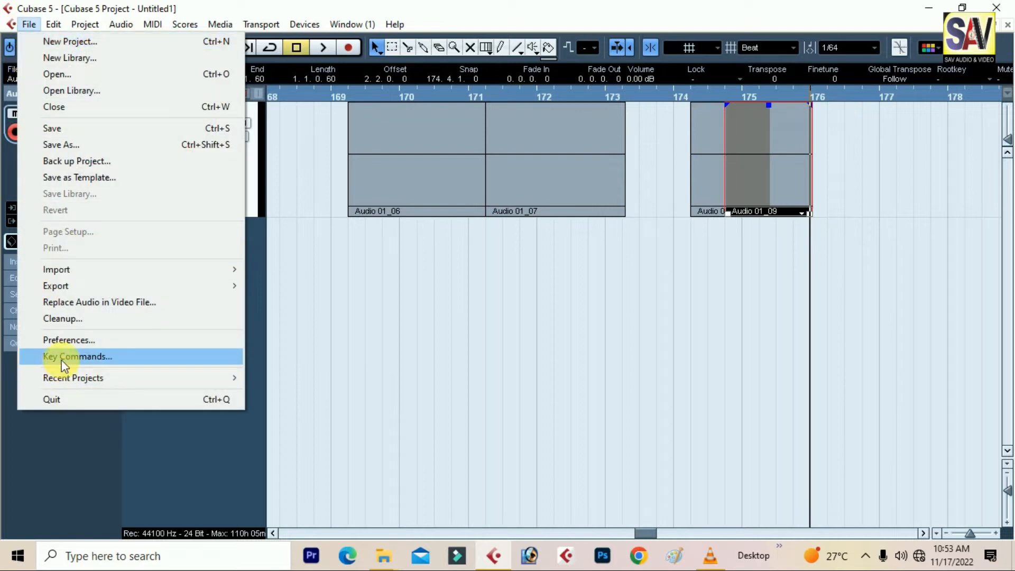
{"action": "left_click", "coordinate": [69, 341]}
{"action": "left_click", "coordinate": [447, 200]}
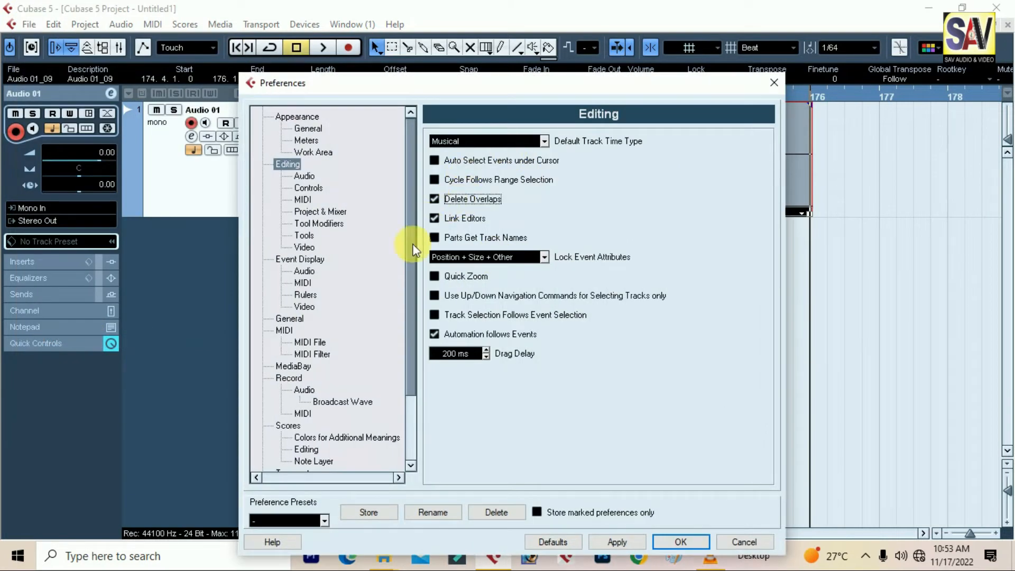
{"action": "left_click", "coordinate": [616, 542]}
{"action": "left_click", "coordinate": [677, 542]}
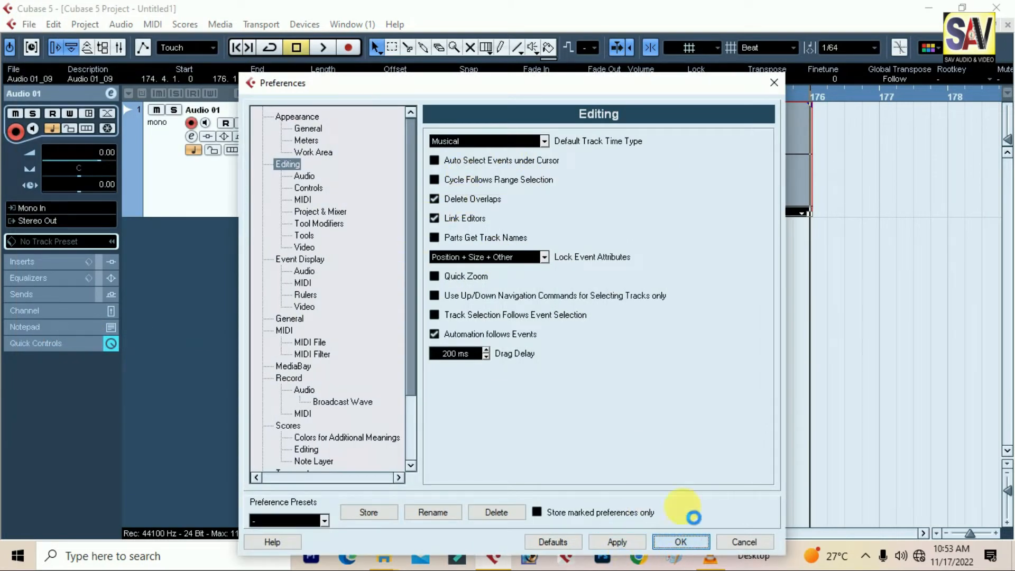
{"action": "left_click_drag", "start_coordinate": [810, 213], "coordinate": [789, 211]}
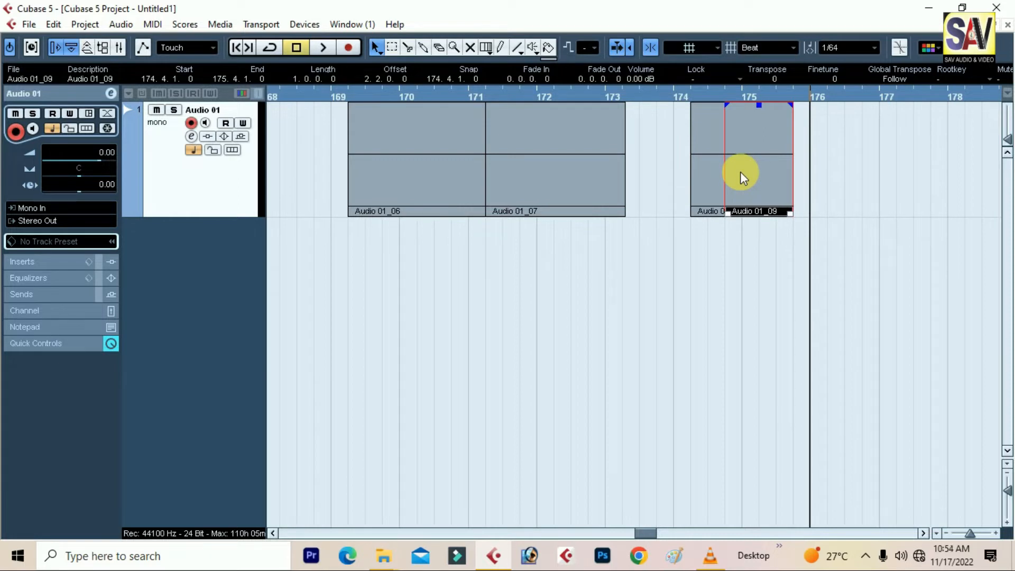
- Browse the Editing and Event Display preferences, and set the audio Wave Image Style to Solid
{"action": "left_click", "coordinate": [26, 27]}
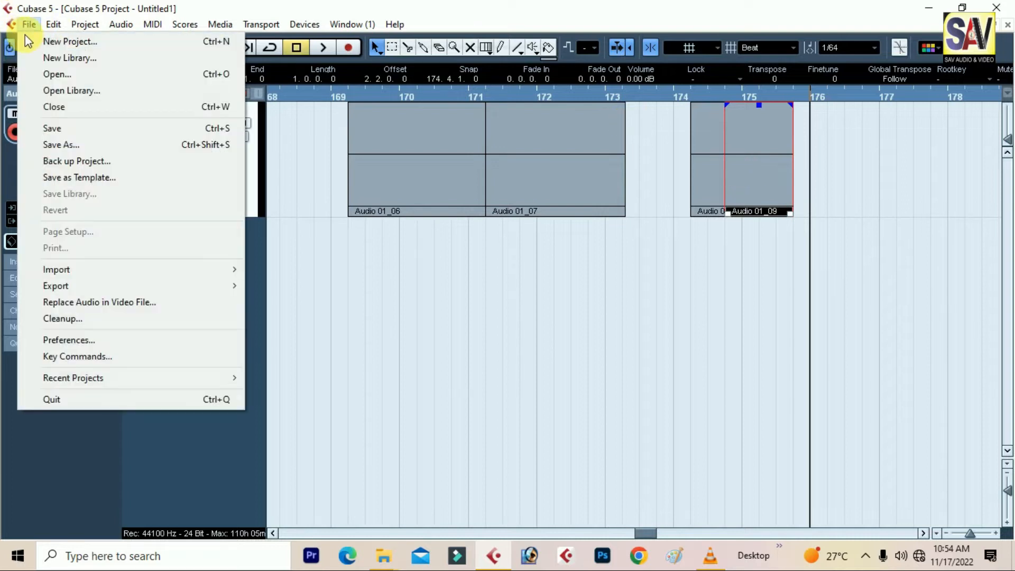
{"action": "left_click", "coordinate": [50, 340]}
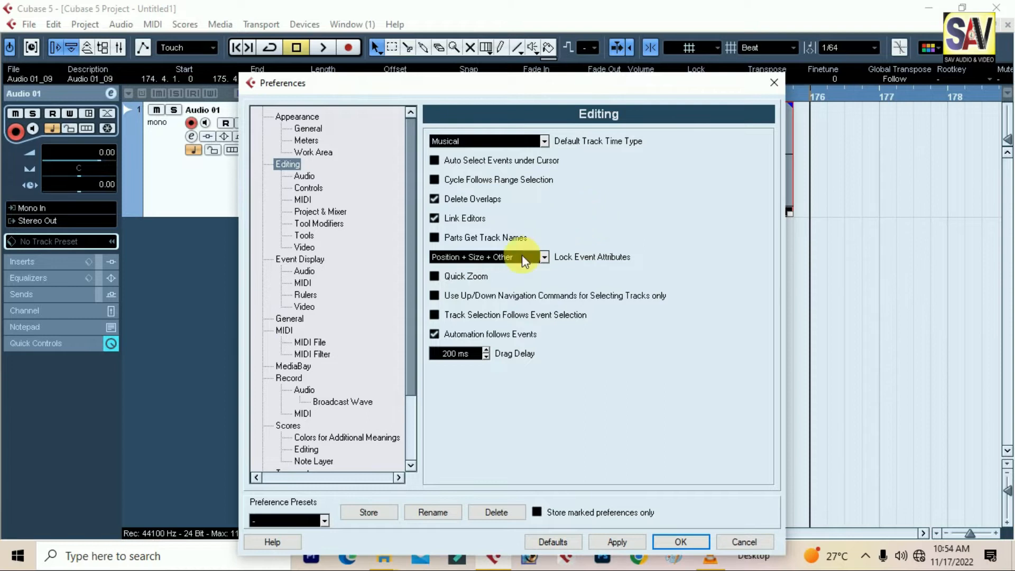
{"action": "left_click", "coordinate": [305, 177]}
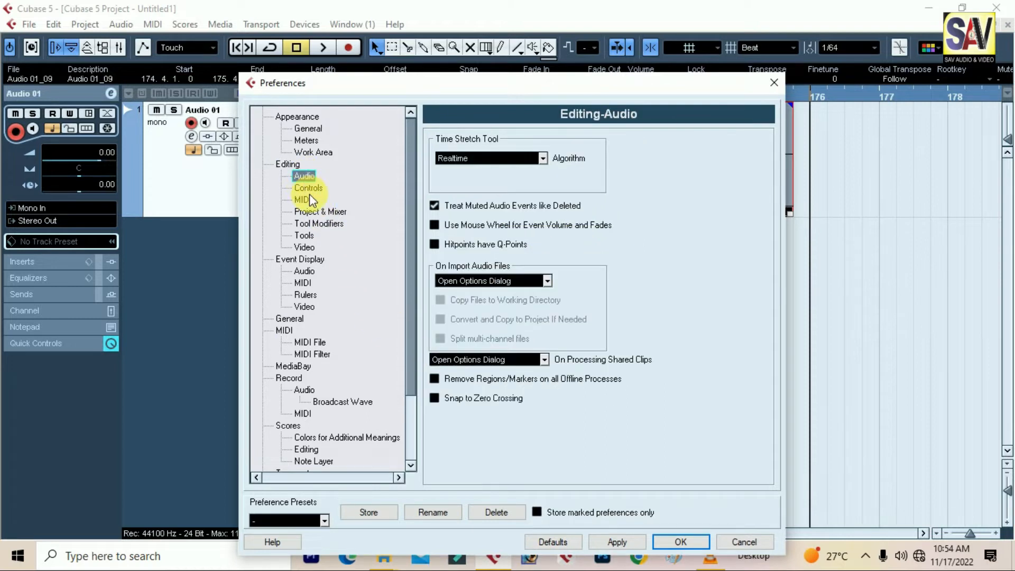
{"action": "left_click", "coordinate": [303, 200]}
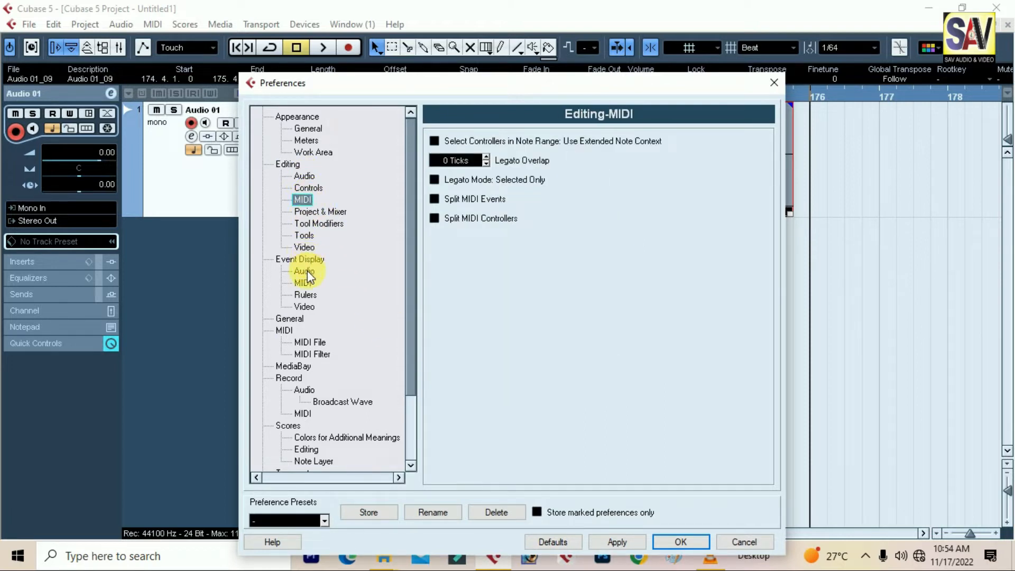
{"action": "left_click", "coordinate": [304, 247]}
{"action": "left_click", "coordinate": [304, 260]}
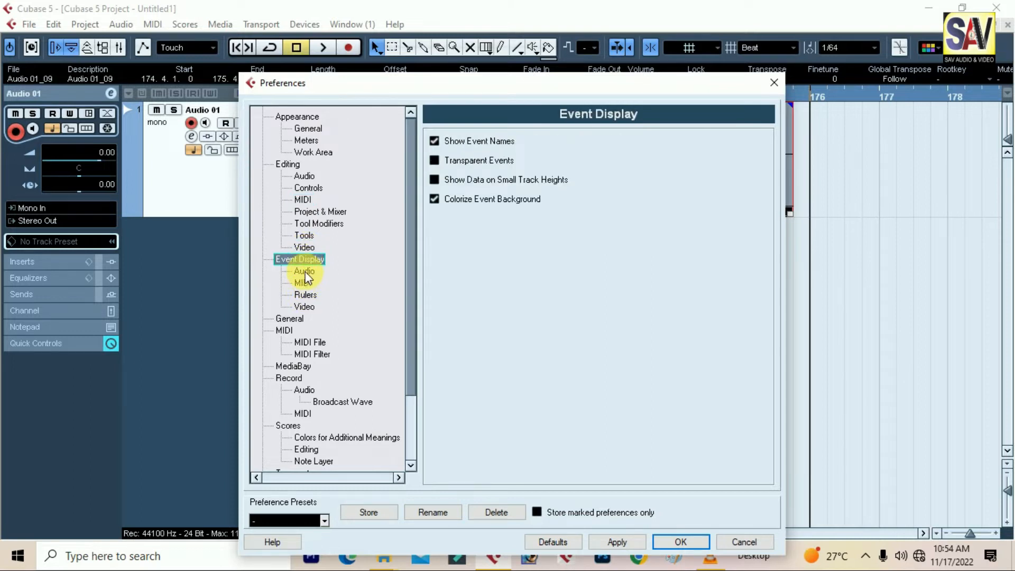
{"action": "left_click", "coordinate": [304, 272]}
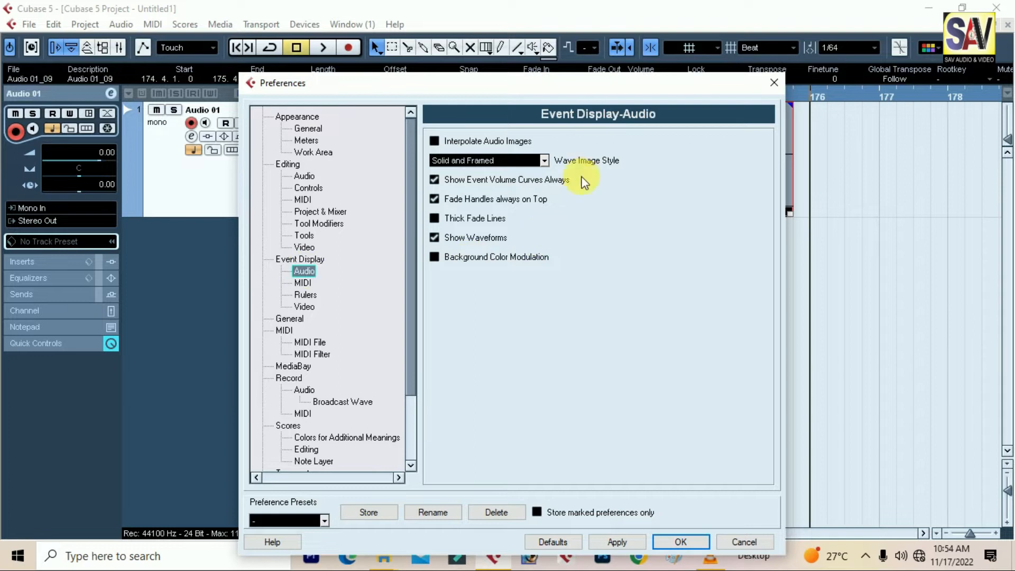
{"action": "left_click_drag", "start_coordinate": [526, 86], "coordinate": [443, 109]}
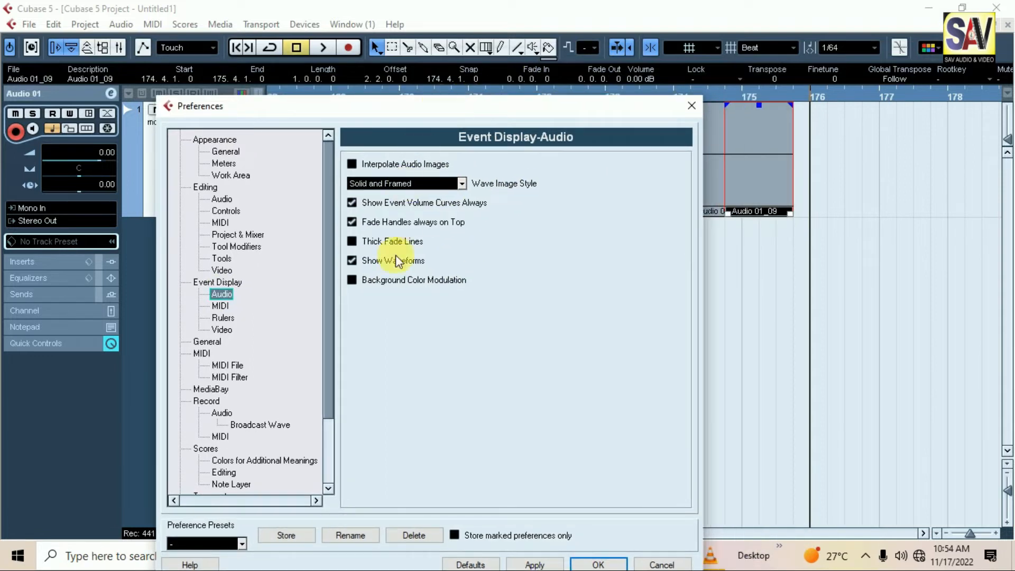
{"action": "left_click", "coordinate": [405, 183]}
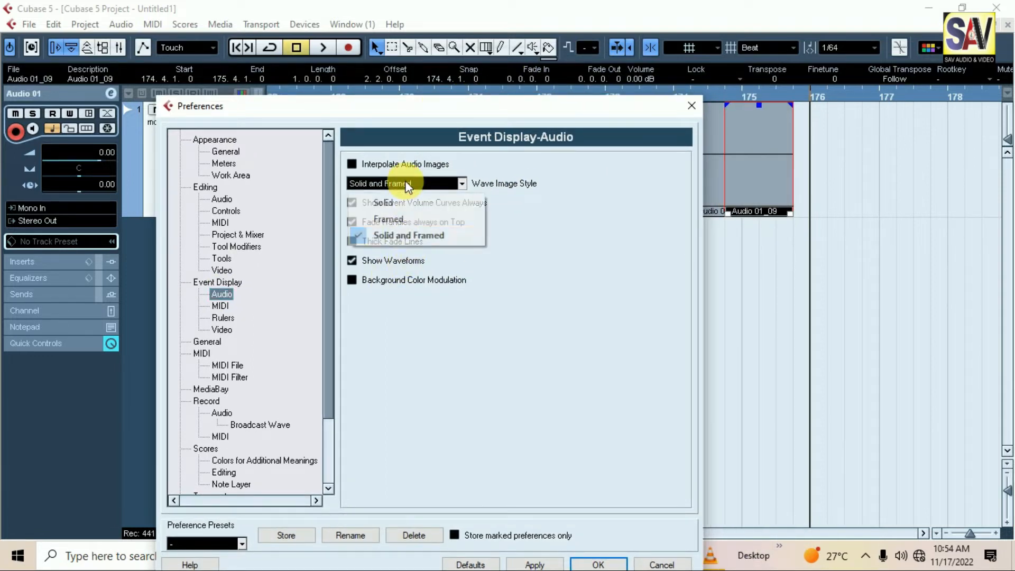
{"action": "left_click", "coordinate": [395, 203]}
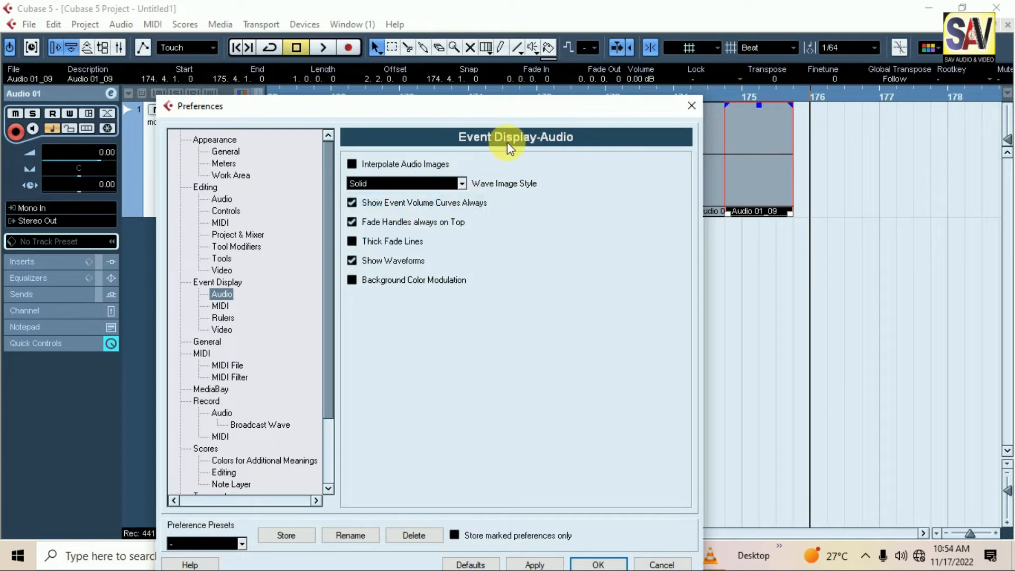
{"action": "left_click_drag", "start_coordinate": [502, 110], "coordinate": [445, 53]}
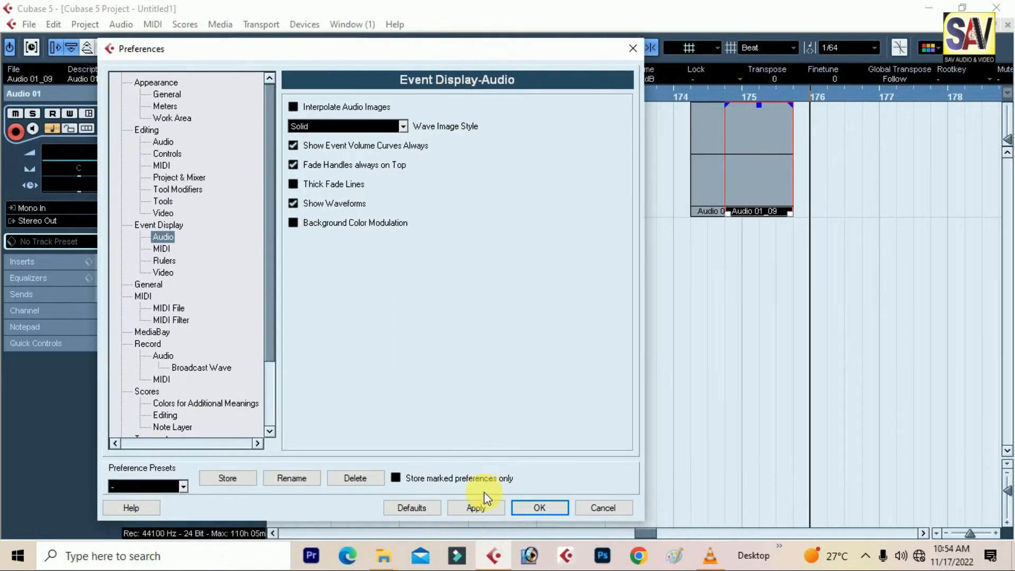
{"action": "left_click", "coordinate": [537, 508]}
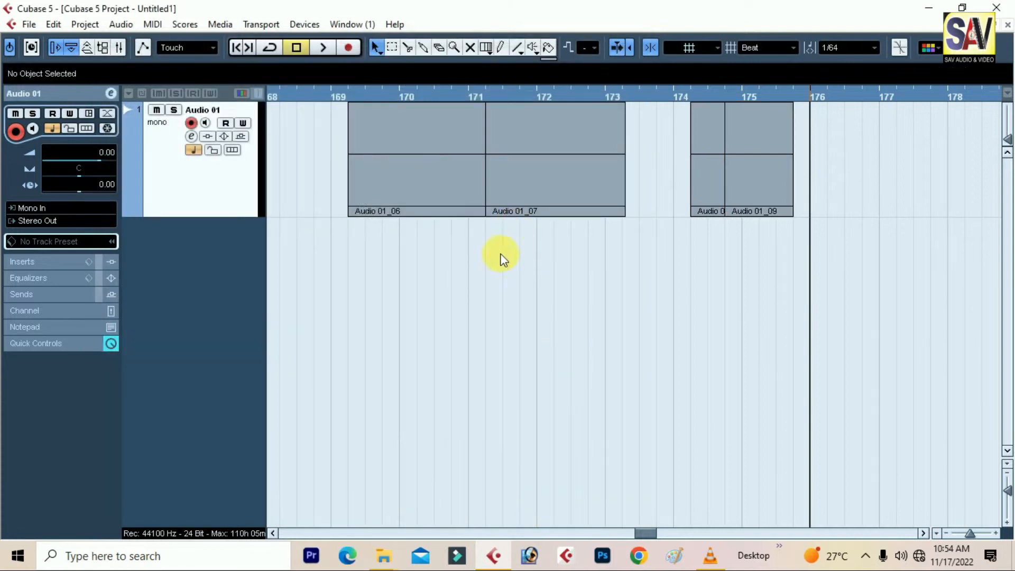
- Close the untitled project without saving it and delete its newly recorded files
{"action": "left_click", "coordinate": [1008, 25]}
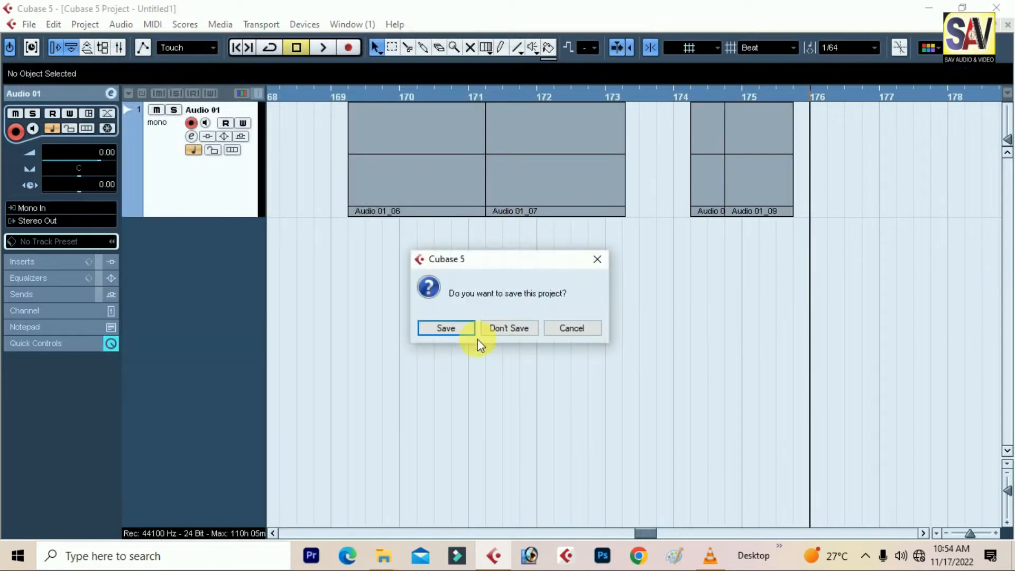
{"action": "left_click", "coordinate": [504, 327]}
{"action": "left_click", "coordinate": [479, 330]}
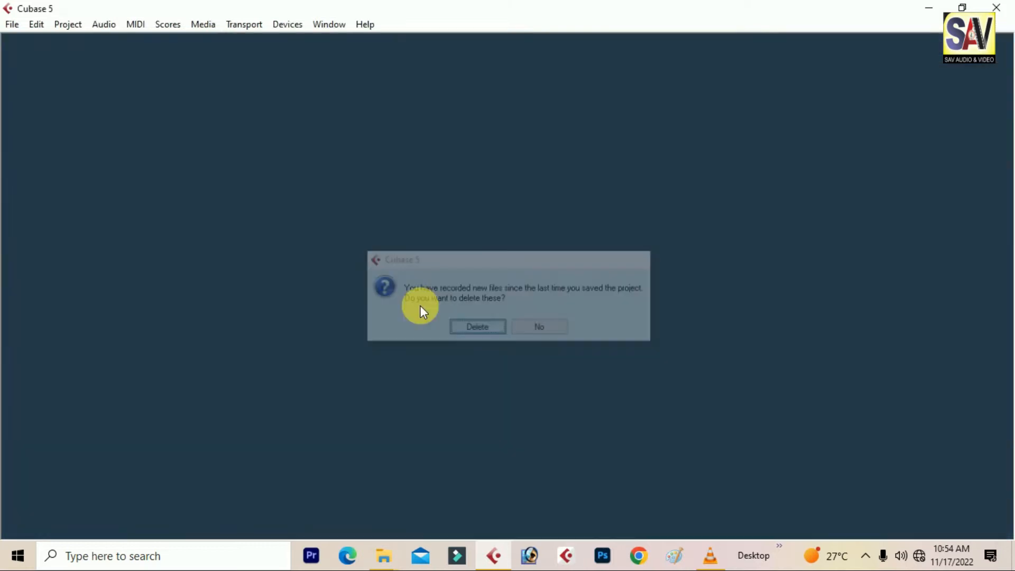
- Open the project "01 - SACHHA PREMI - mixing" and dismiss its missing plug-in and missing ports dialogs
{"action": "left_click", "coordinate": [12, 24]}
{"action": "left_click", "coordinate": [31, 75]}
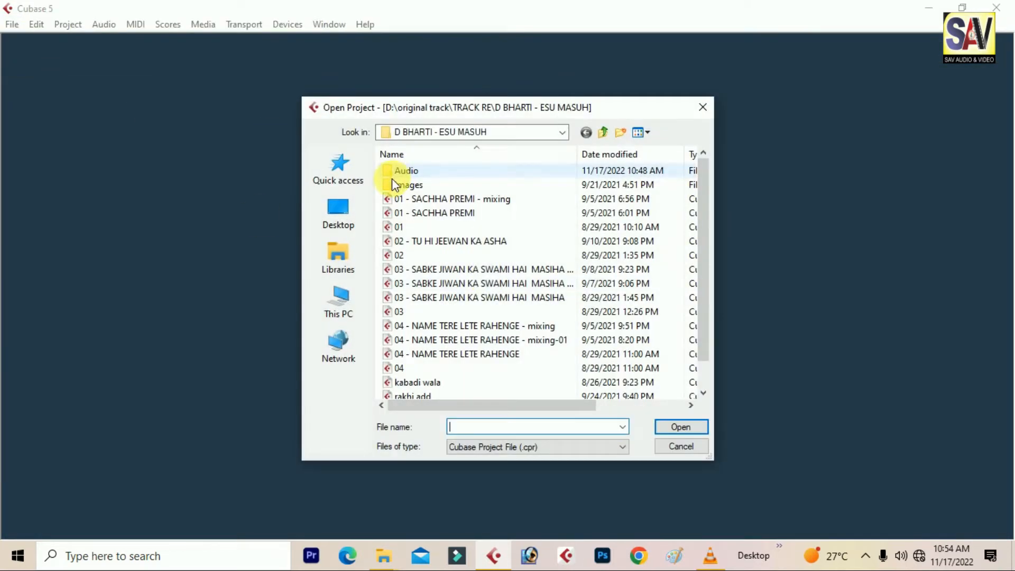
{"action": "double_click", "coordinate": [482, 200]}
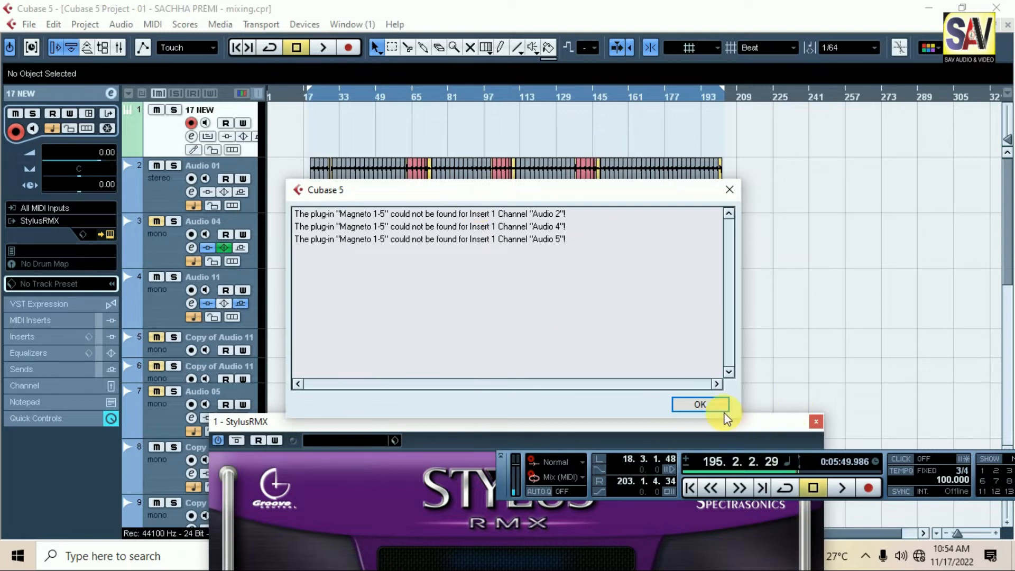
{"action": "left_click", "coordinate": [708, 406]}
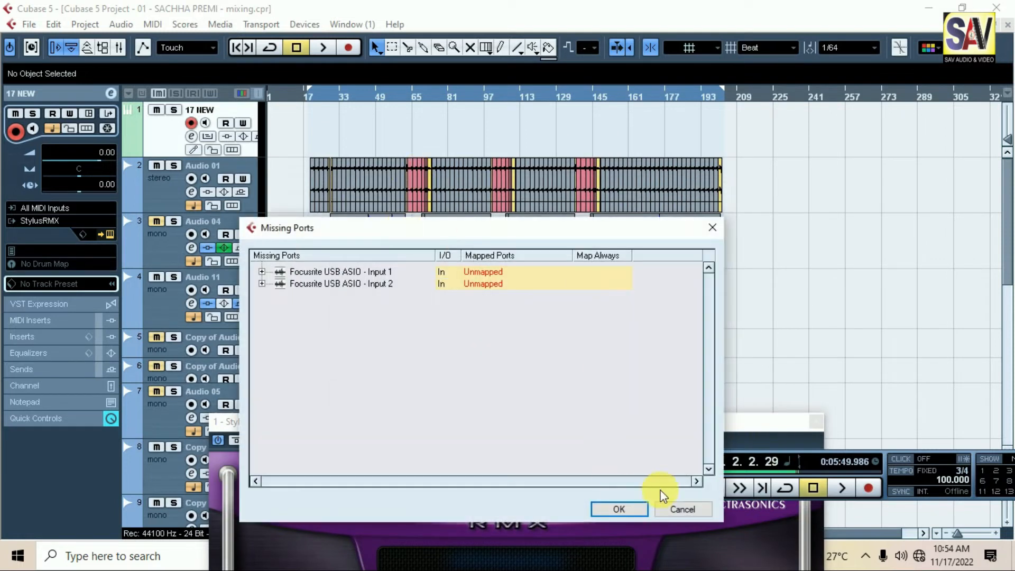
{"action": "left_click", "coordinate": [618, 508]}
- Place the project cursor at bar 20 and select the Audio 01 event spanning bars 22 to 24
{"action": "left_click_drag", "start_coordinate": [320, 100], "coordinate": [365, 141]}
{"action": "left_click", "coordinate": [382, 100]}
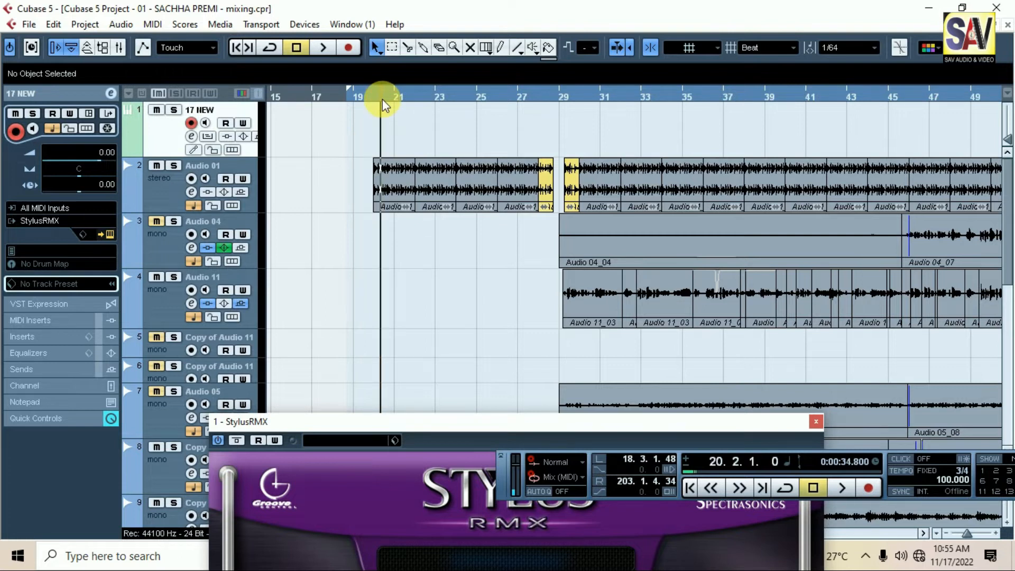
{"action": "key", "text": "F9"}
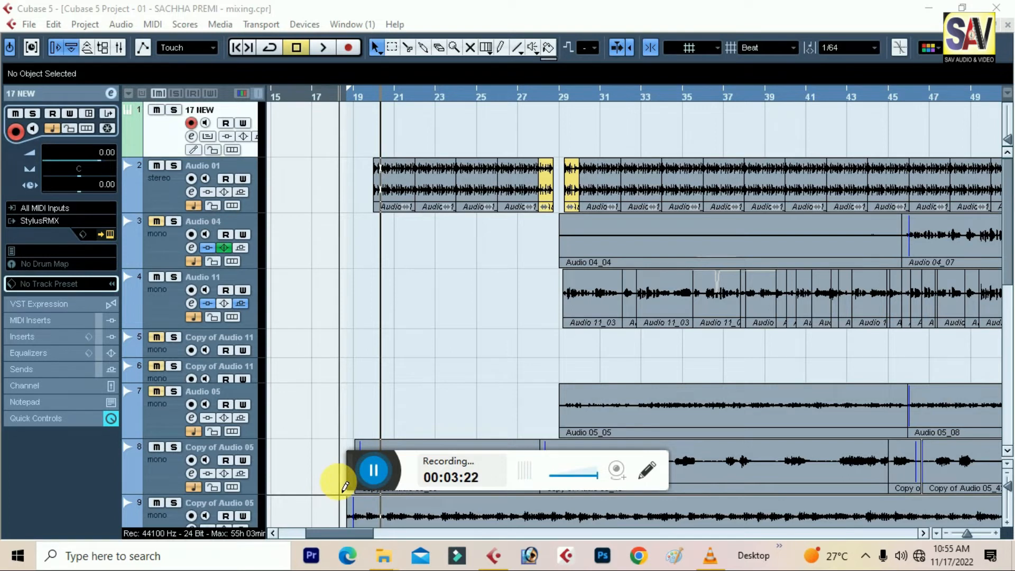
{"action": "key", "text": "alt+Tab"}
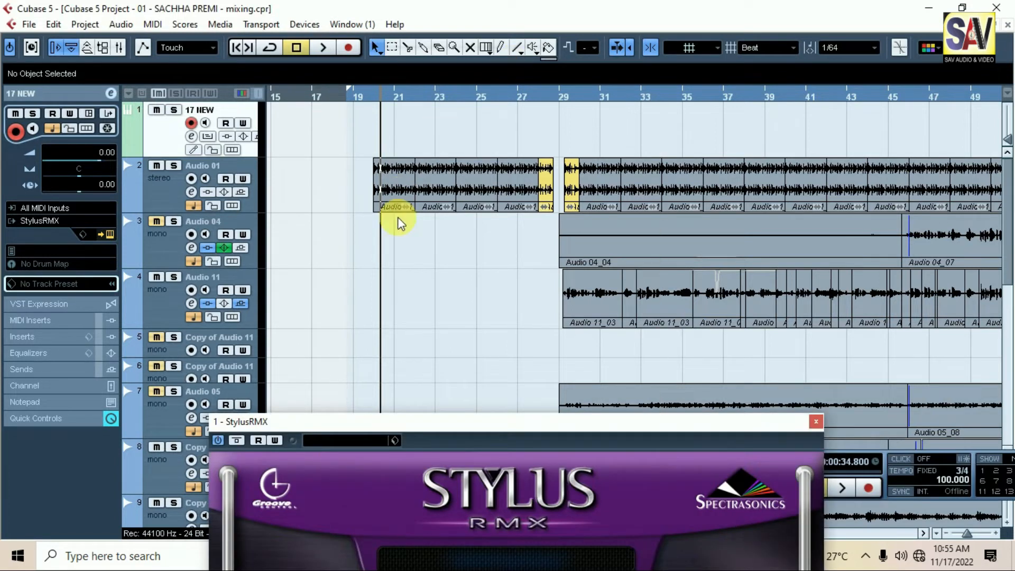
{"action": "left_click_drag", "start_coordinate": [369, 97], "coordinate": [345, 123]}
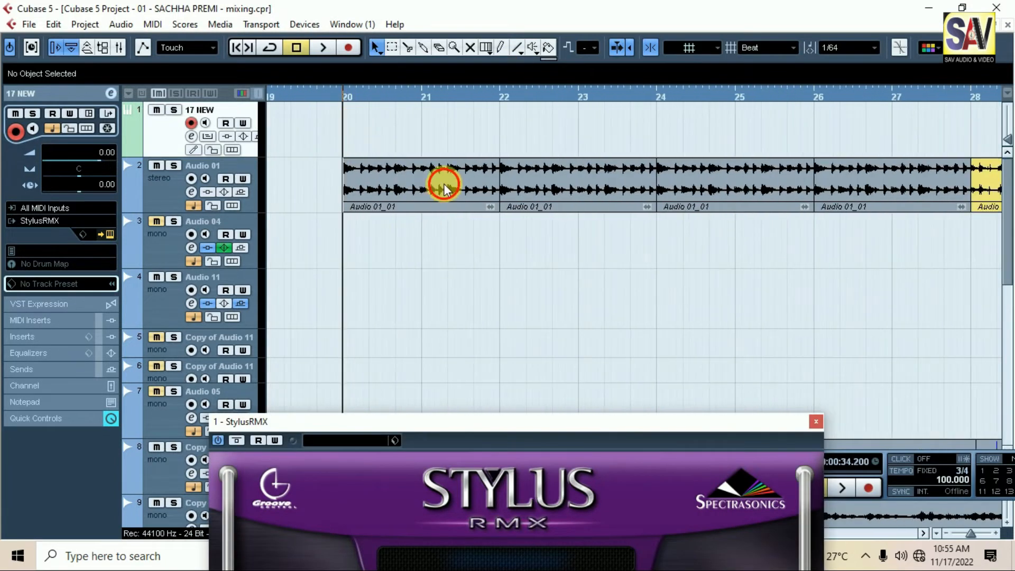
{"action": "left_click", "coordinate": [444, 190]}
{"action": "left_click", "coordinate": [579, 185]}
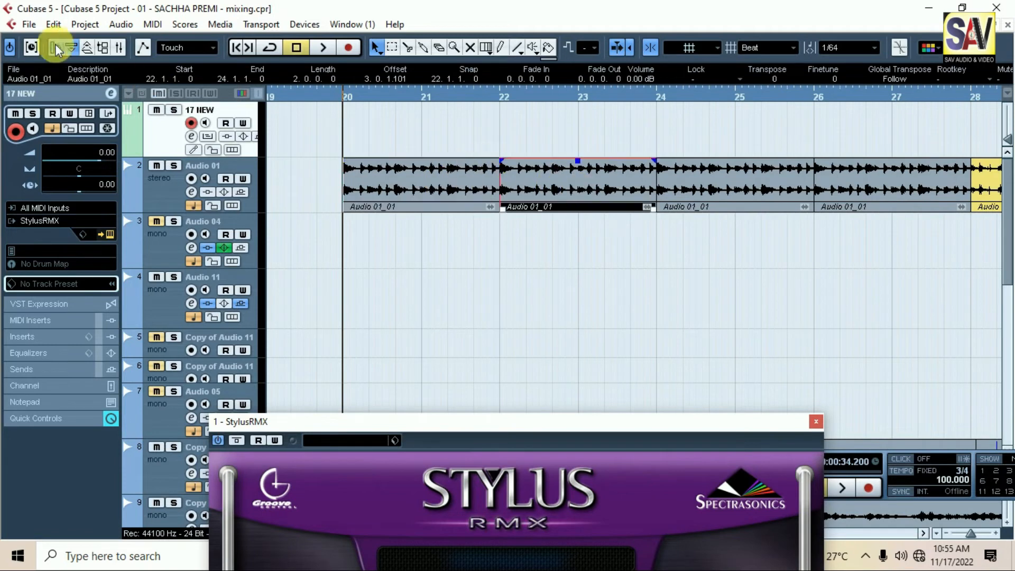
- Set the Wave Image Style to Framed in the Event Display-Audio preferences and apply it to the project
{"action": "left_click", "coordinate": [29, 25]}
{"action": "left_click", "coordinate": [55, 340]}
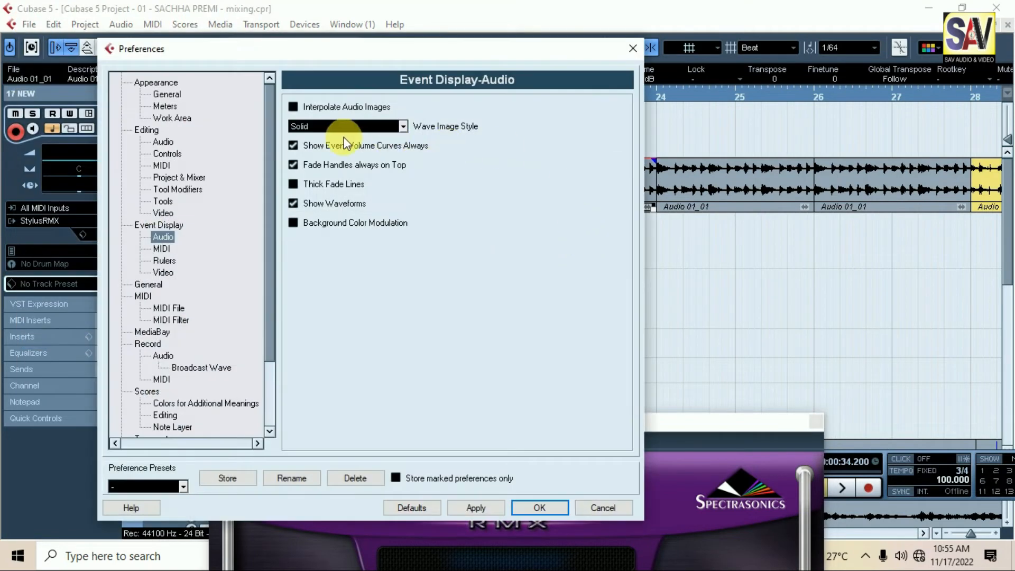
{"action": "left_click_drag", "start_coordinate": [386, 50], "coordinate": [364, 201]}
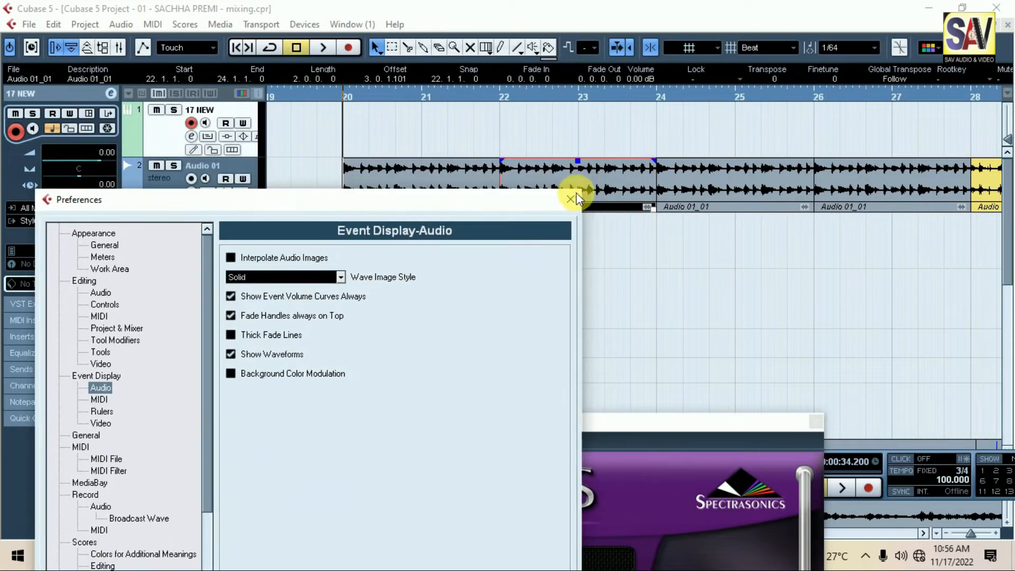
{"action": "left_click", "coordinate": [290, 277]}
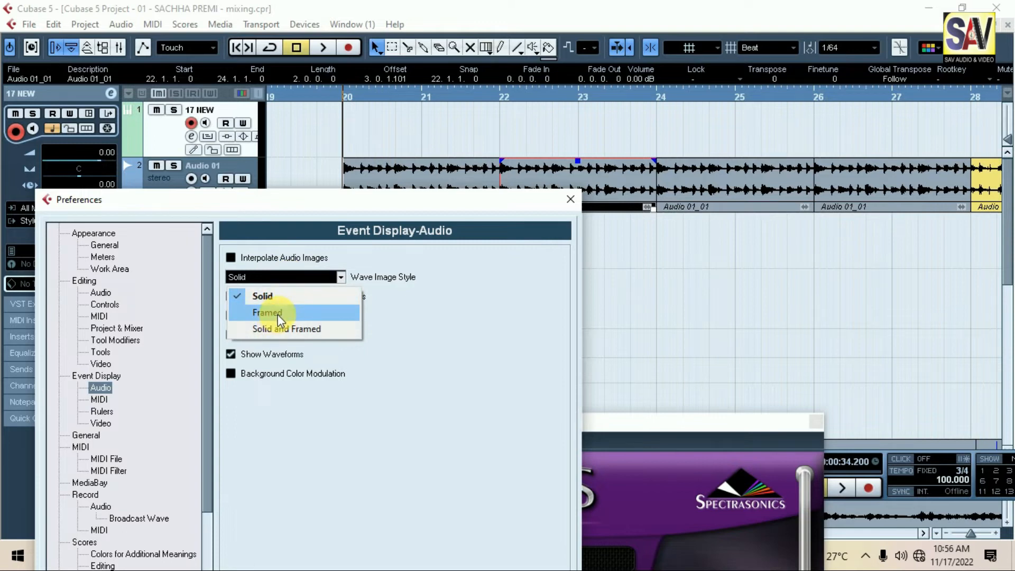
{"action": "left_click", "coordinate": [277, 314]}
{"action": "left_click_drag", "start_coordinate": [382, 206], "coordinate": [393, 99]}
{"action": "left_click", "coordinate": [376, 555]}
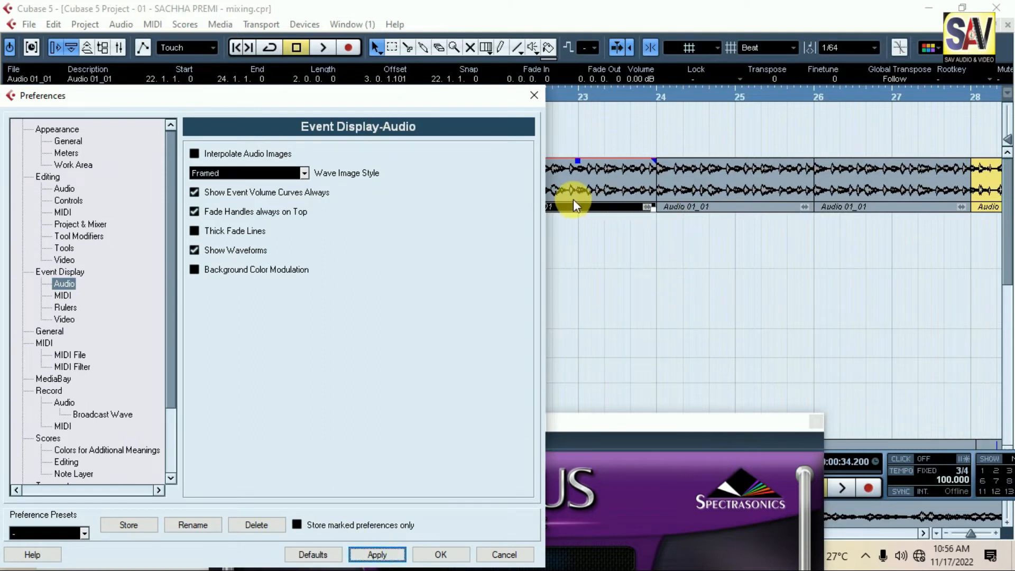
{"action": "left_click", "coordinate": [442, 556]}
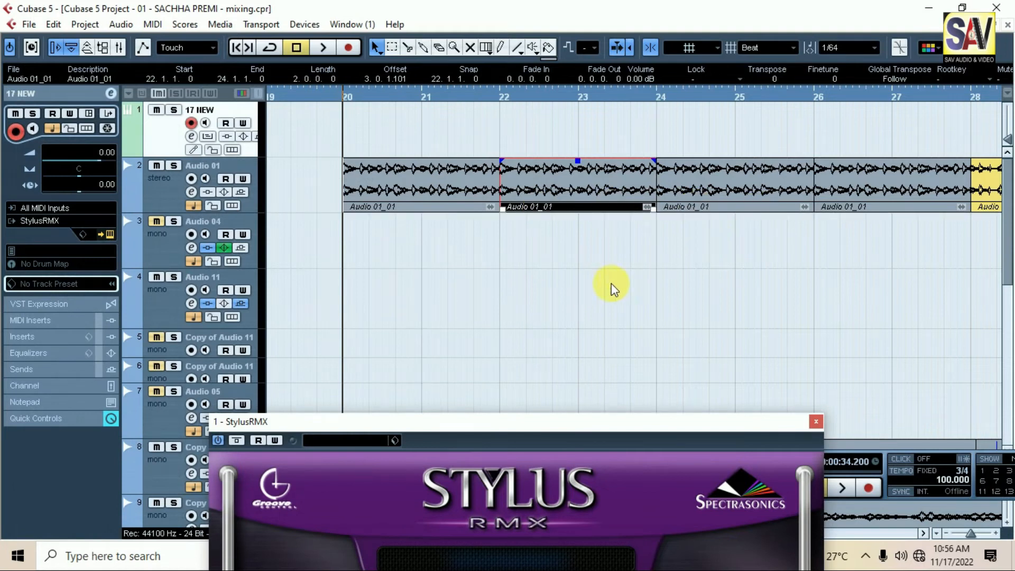
- Change the Wave Image Style to Solid and Framed in the Event Display-Audio preferences and apply it
{"action": "left_click", "coordinate": [32, 29]}
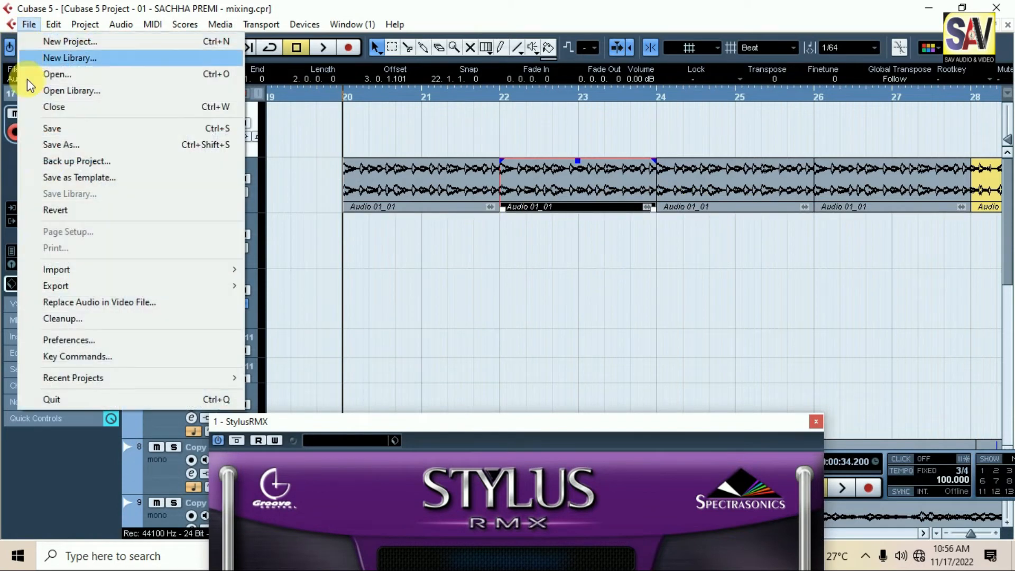
{"action": "left_click", "coordinate": [69, 340]}
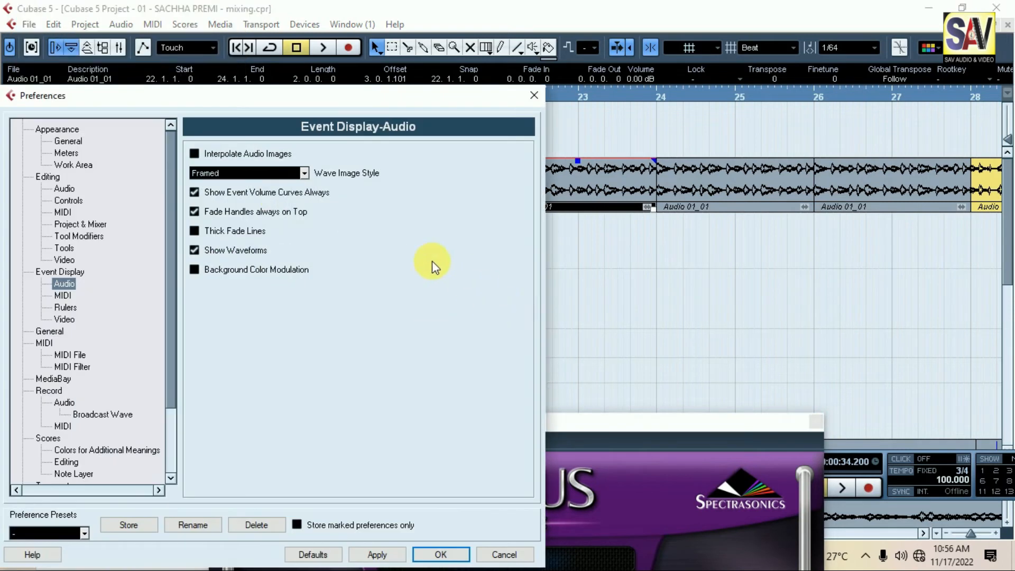
{"action": "left_click", "coordinate": [294, 170]}
{"action": "left_click", "coordinate": [265, 224]}
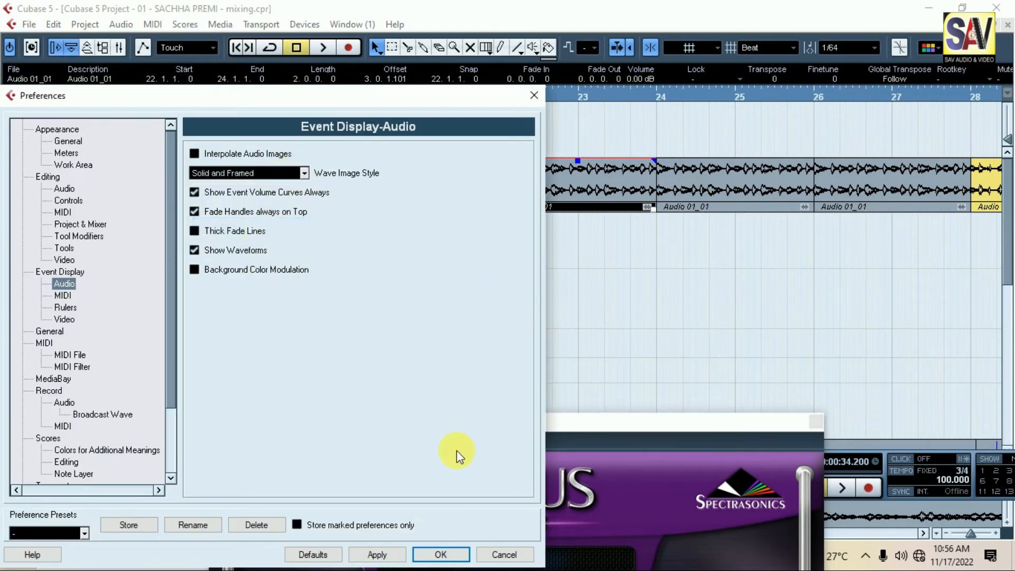
{"action": "left_click", "coordinate": [386, 554]}
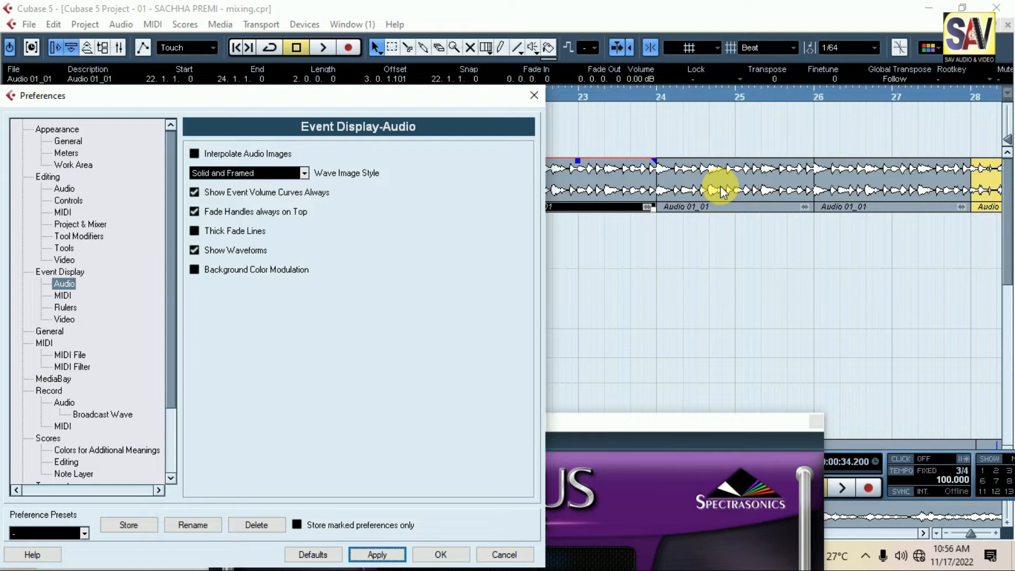
{"action": "left_click", "coordinate": [441, 555]}
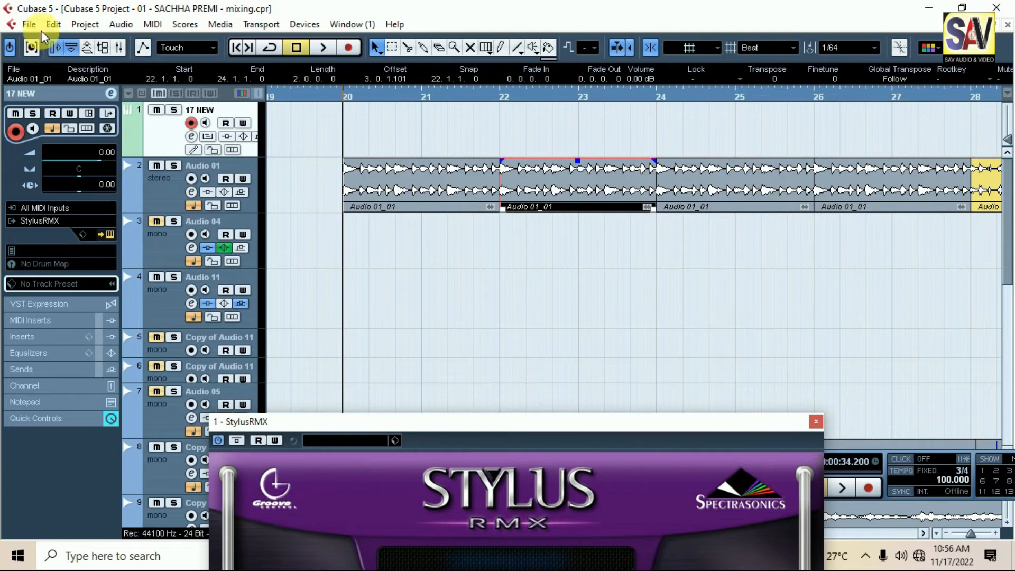
- Examine the Record-Audio preferences, including Audio Pre-Record Seconds, and close the dialog without applying changes
{"action": "left_click", "coordinate": [21, 24]}
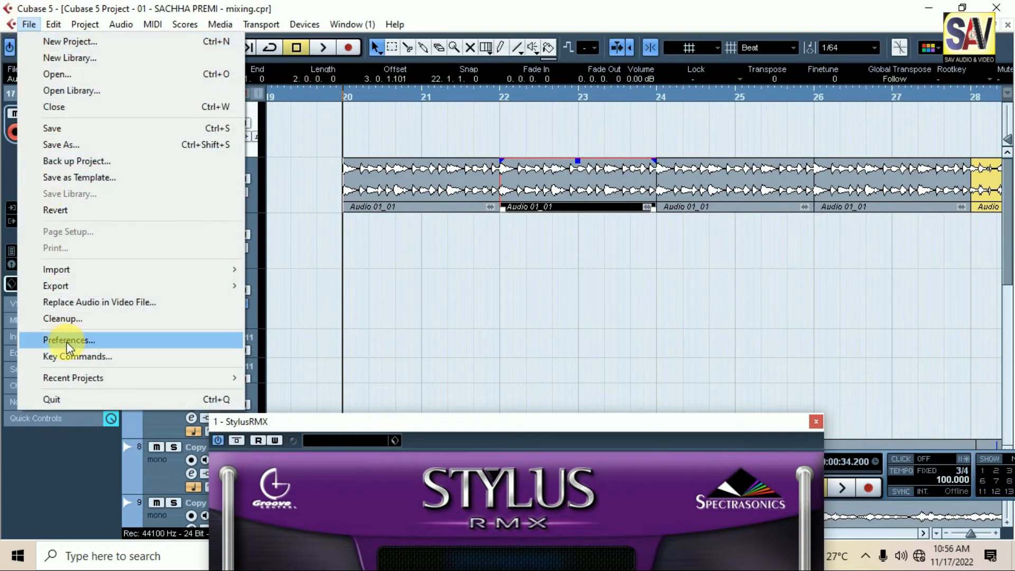
{"action": "left_click", "coordinate": [69, 341]}
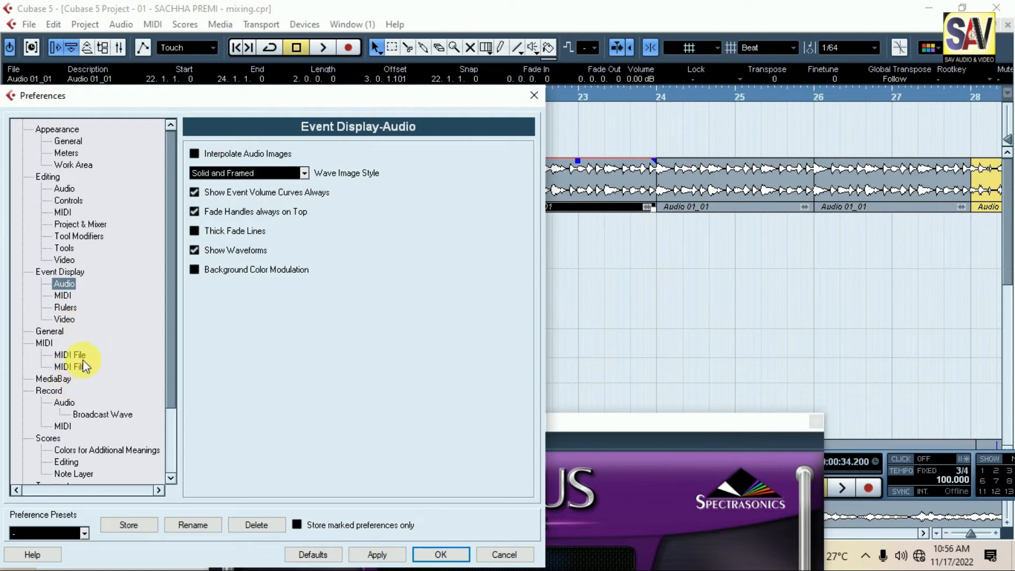
{"action": "left_click", "coordinate": [50, 390]}
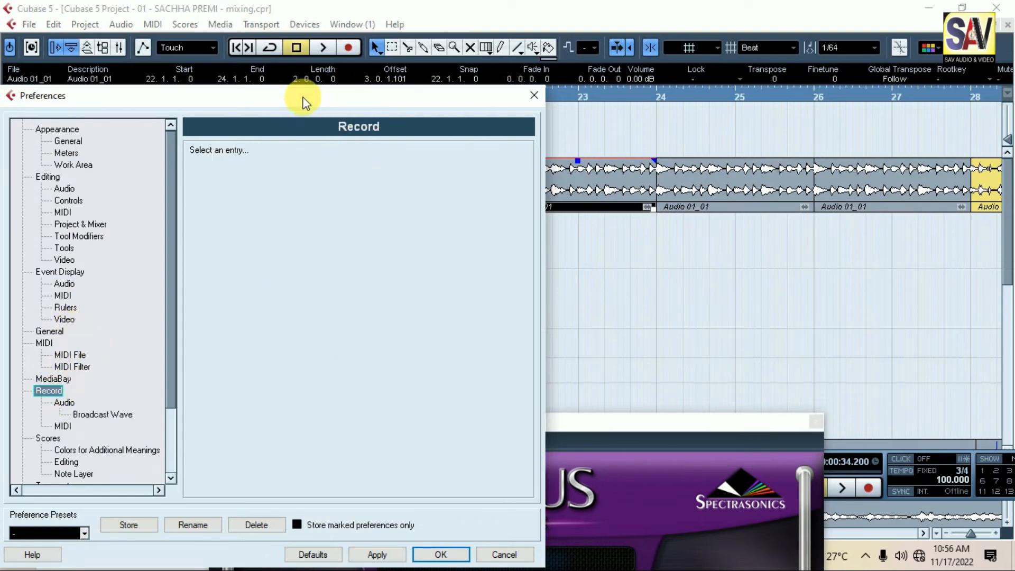
{"action": "left_click_drag", "start_coordinate": [306, 103], "coordinate": [412, 49]}
{"action": "left_click", "coordinate": [172, 350]}
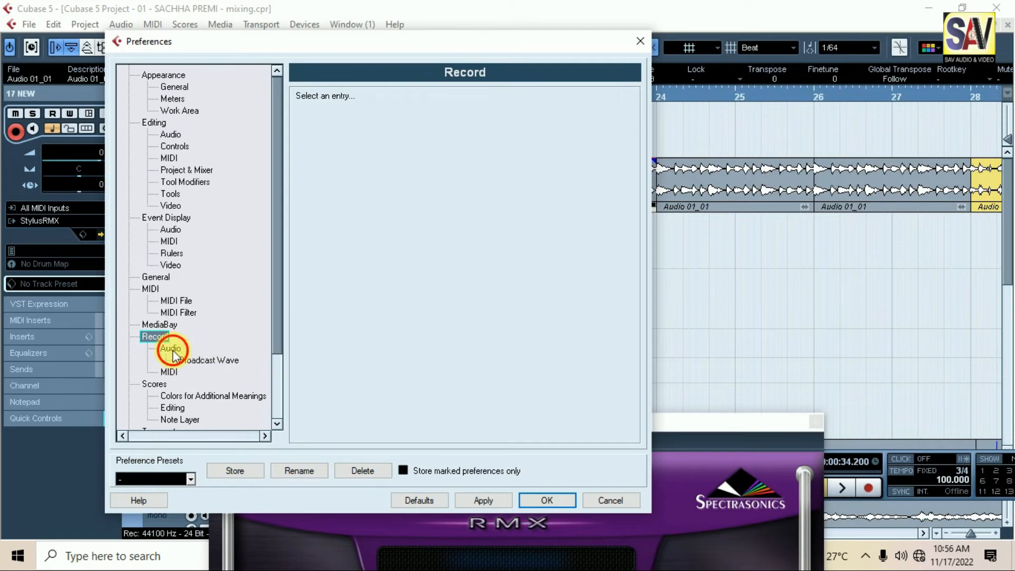
{"action": "left_click", "coordinate": [154, 337]}
{"action": "left_click", "coordinate": [169, 351]}
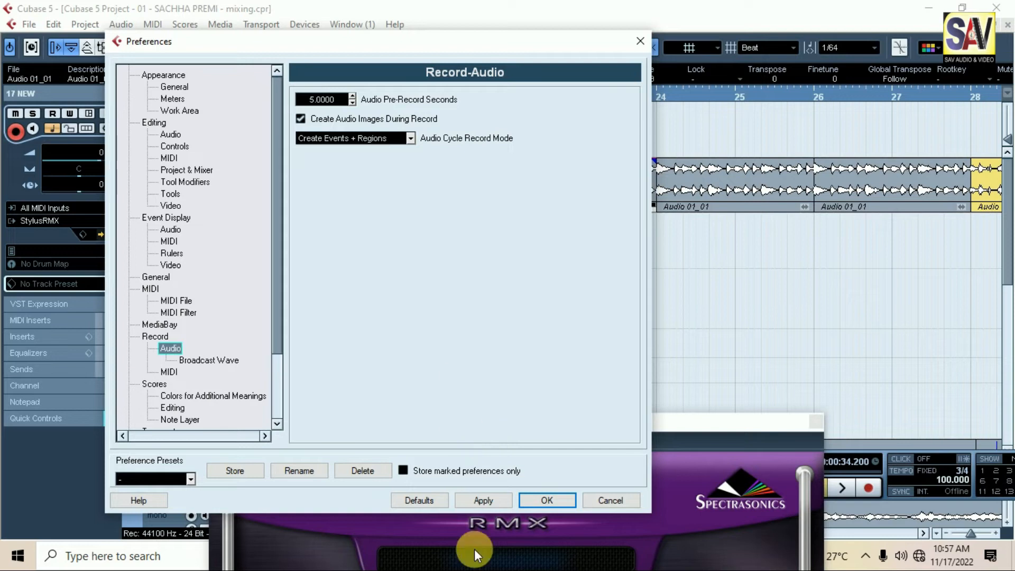
{"action": "left_click", "coordinate": [609, 500]}
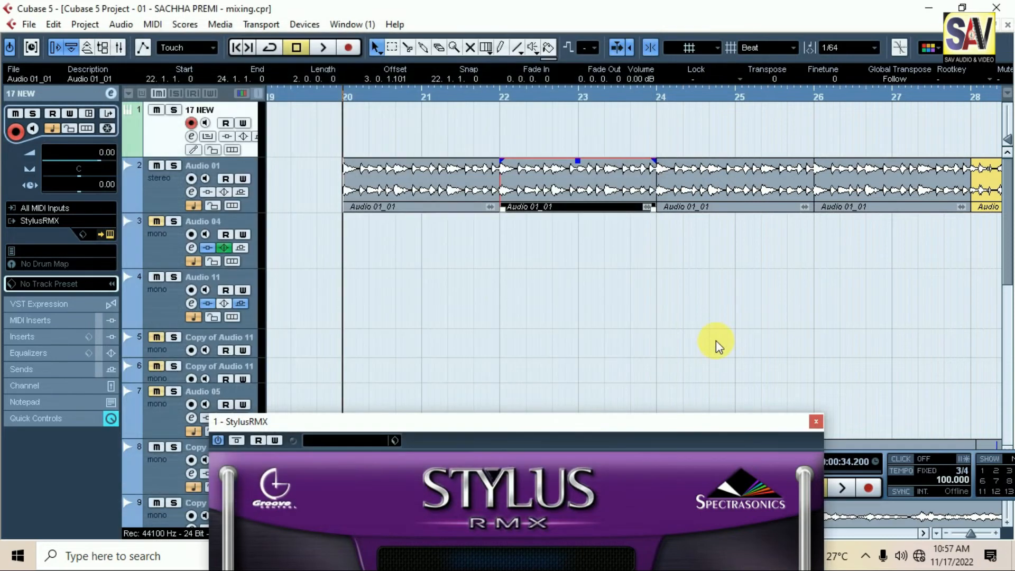
- Place the project cursor at bar 229 in the empty area after the song and select the Audio 01 track
{"action": "key", "text": "g"}
{"action": "key", "text": "g"}
{"action": "key", "text": "g"}
{"action": "key", "text": "g"}
{"action": "key", "text": "g"}
{"action": "key", "text": "g"}
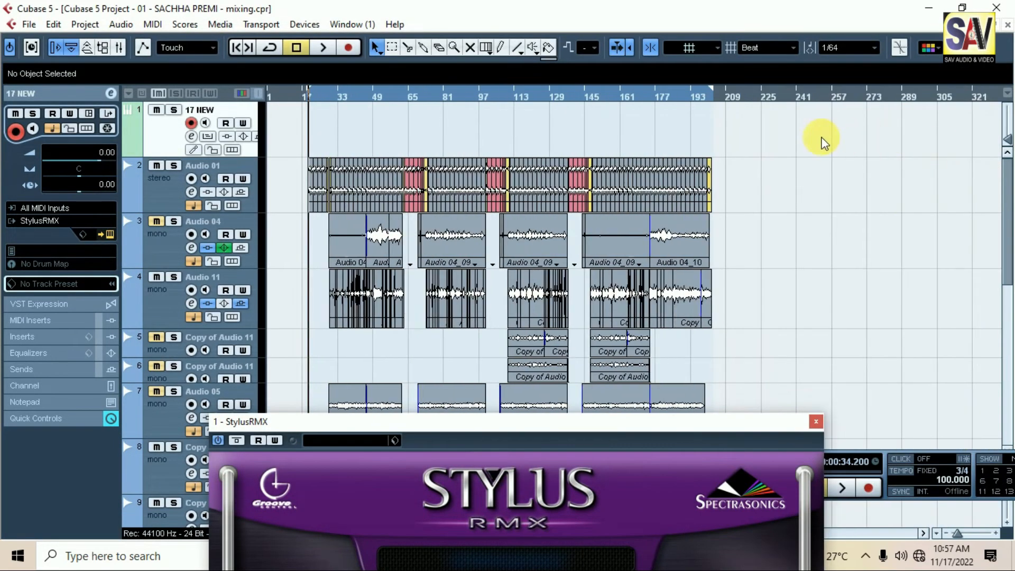
{"action": "left_click", "coordinate": [753, 97]}
{"action": "key", "text": "h"}
{"action": "key", "text": "h"}
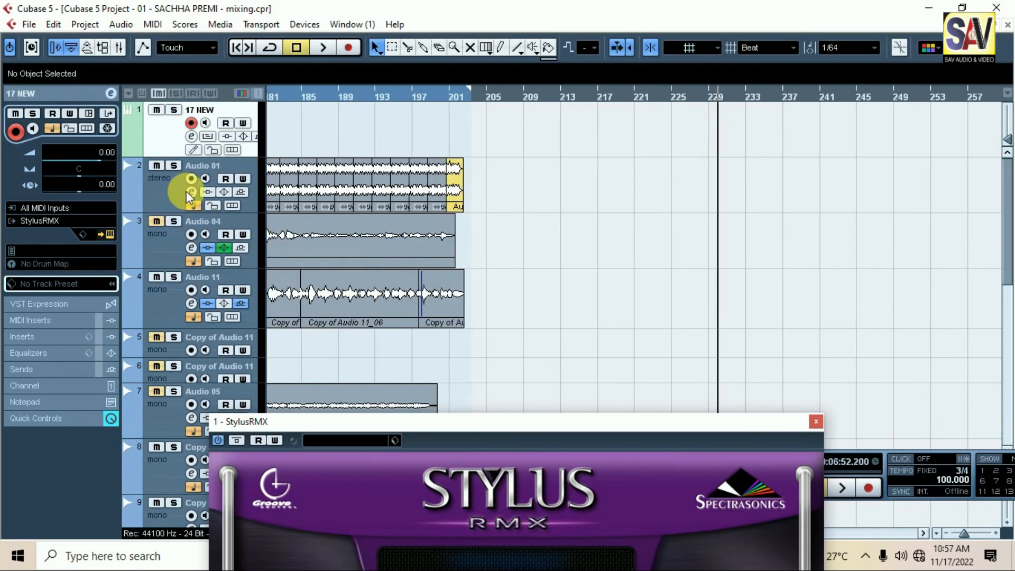
{"action": "left_click", "coordinate": [161, 190]}
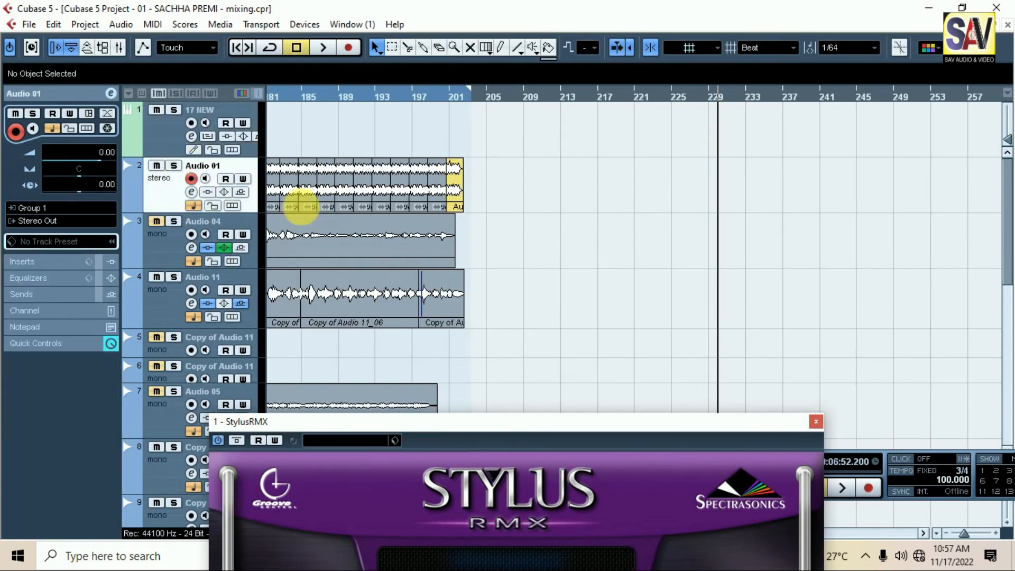
- Start playback from bar 229, punch in recording on Audio 01 at about bar 234, and stop just past bar 239
{"action": "key", "text": "space"}
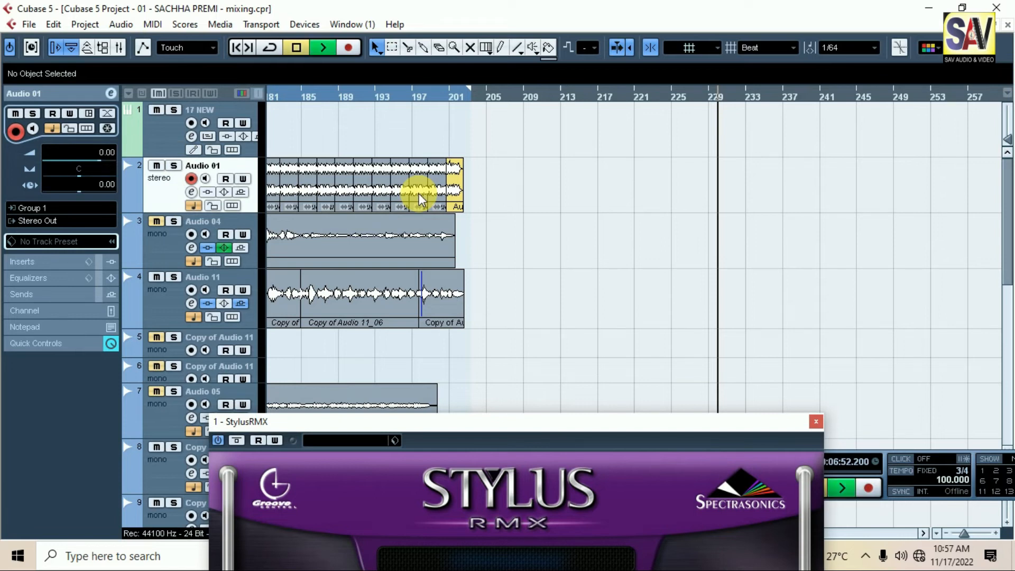
{"action": "key", "text": "h"}
{"action": "key", "text": "h"}
{"action": "key", "text": "h"}
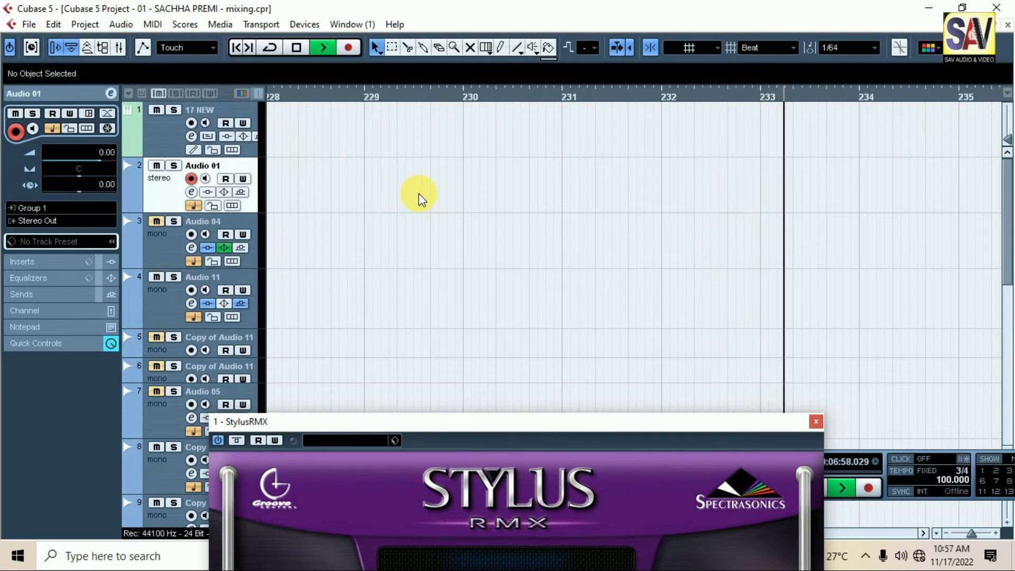
{"action": "key", "text": "KP_Multiply"}
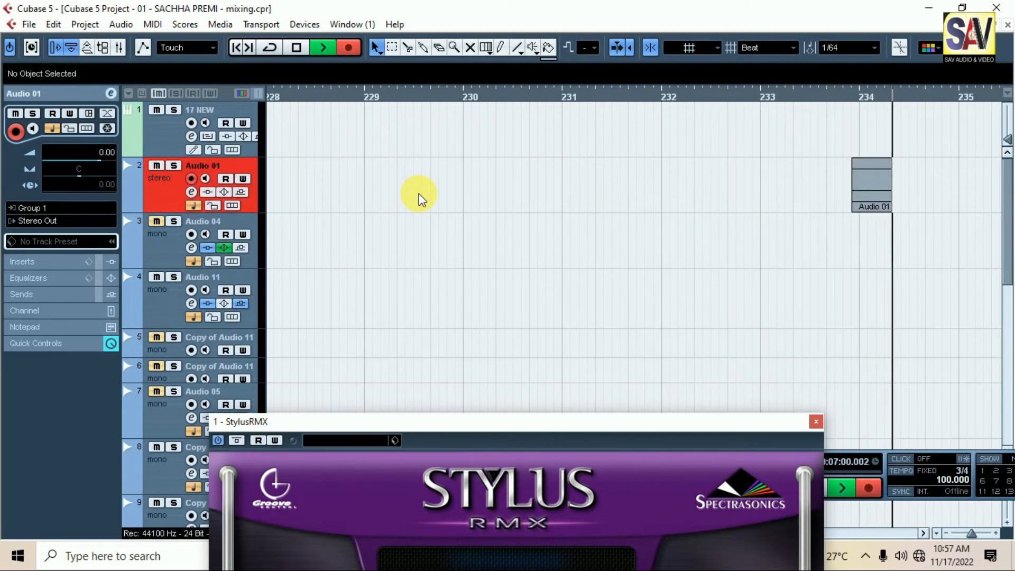
{"action": "key", "text": "g"}
{"action": "key", "text": "g"}
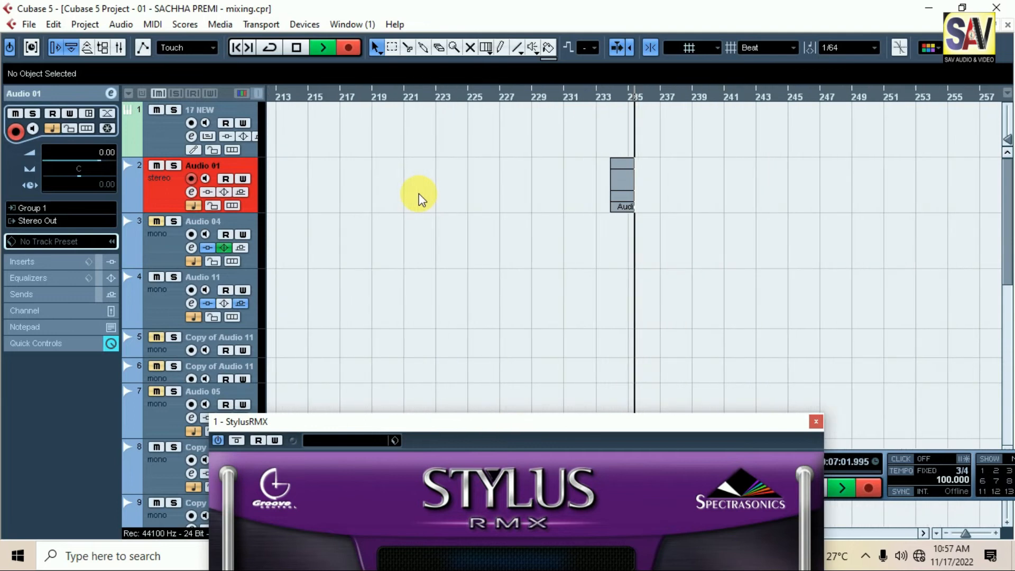
{"action": "key", "text": "h"}
{"action": "key", "text": "h"}
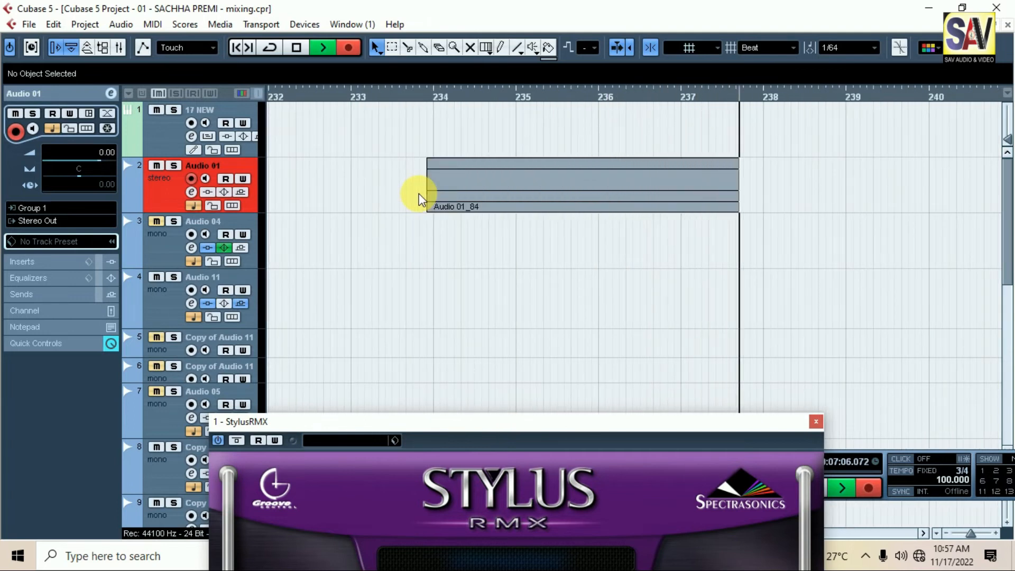
{"action": "key", "text": "g"}
{"action": "key", "text": "g"}
{"action": "key", "text": "g"}
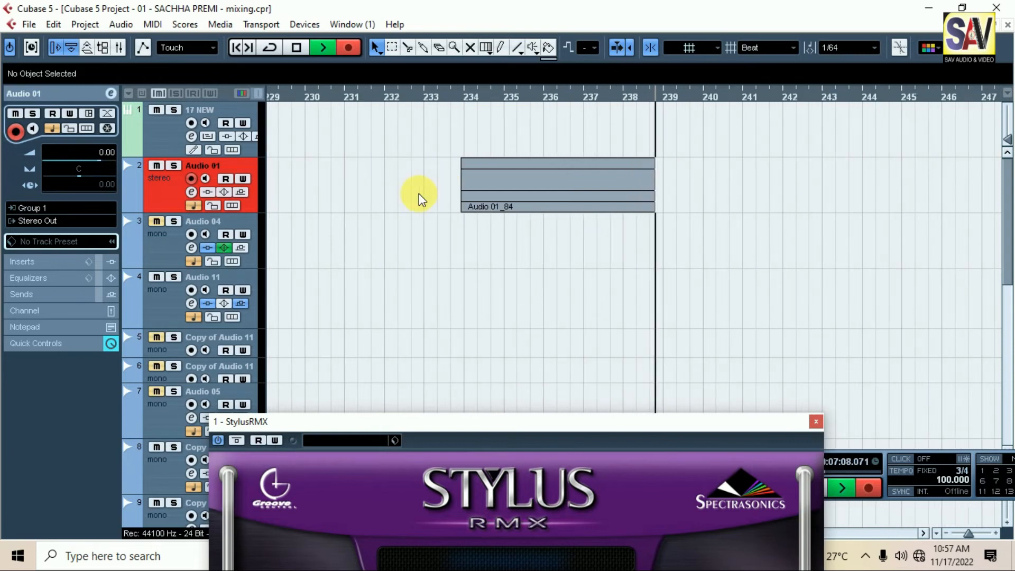
{"action": "key", "text": "space"}
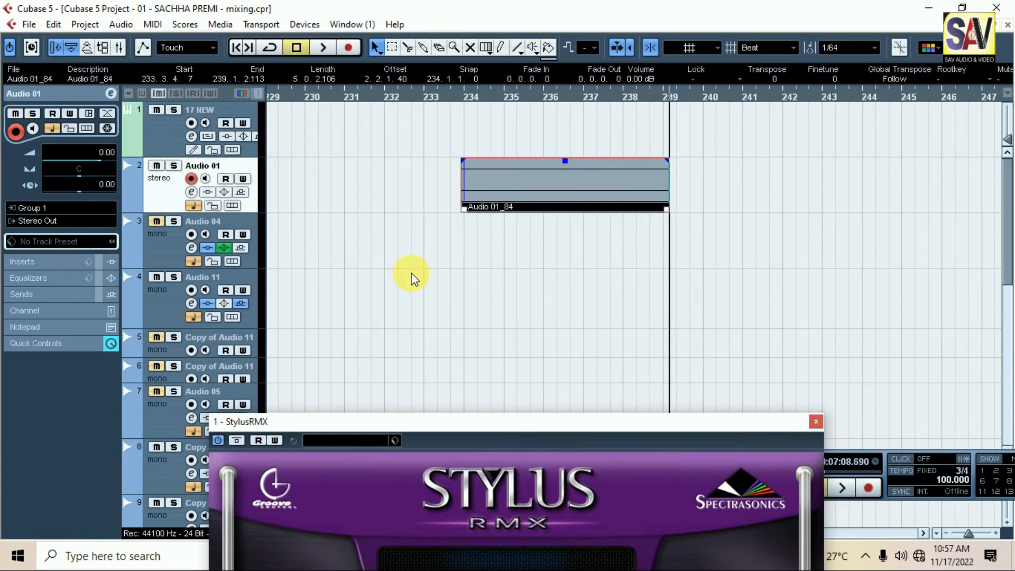
- Extend the start of the newly recorded Audio 01 event back to about bar 231 to uncover its pre-recorded audio
{"action": "key", "text": "g"}
{"action": "key", "text": "g"}
{"action": "key", "text": "g"}
{"action": "left_click", "coordinate": [508, 251]}
{"action": "left_click", "coordinate": [539, 166]}
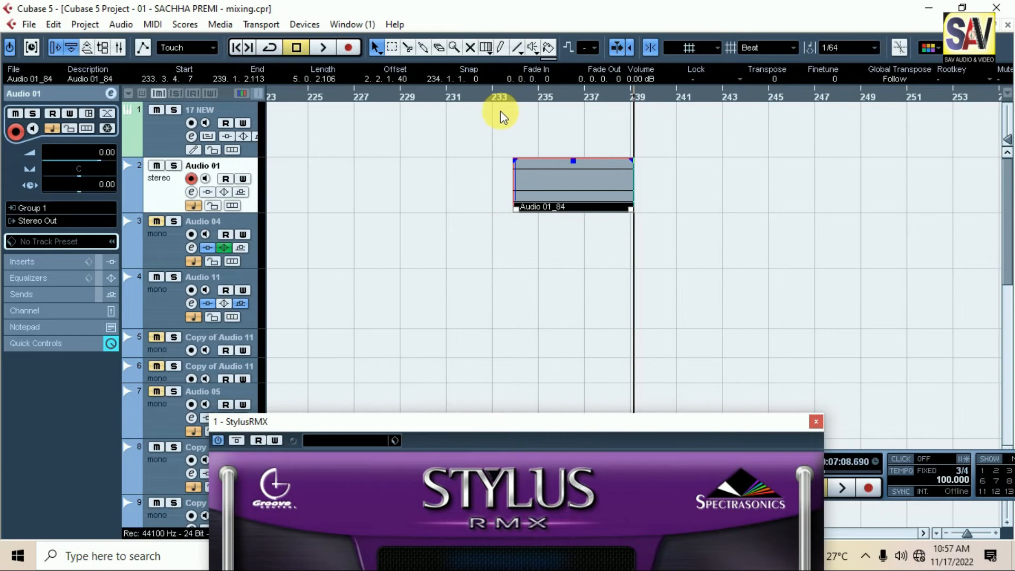
{"action": "left_click_drag", "start_coordinate": [503, 100], "coordinate": [378, 137]}
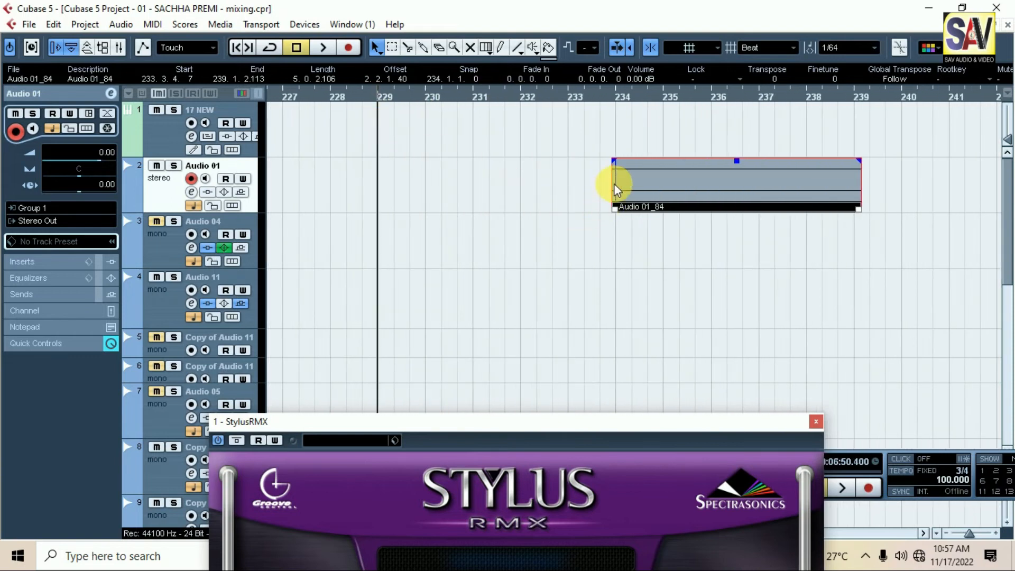
{"action": "left_click_drag", "start_coordinate": [616, 210], "coordinate": [374, 212]}
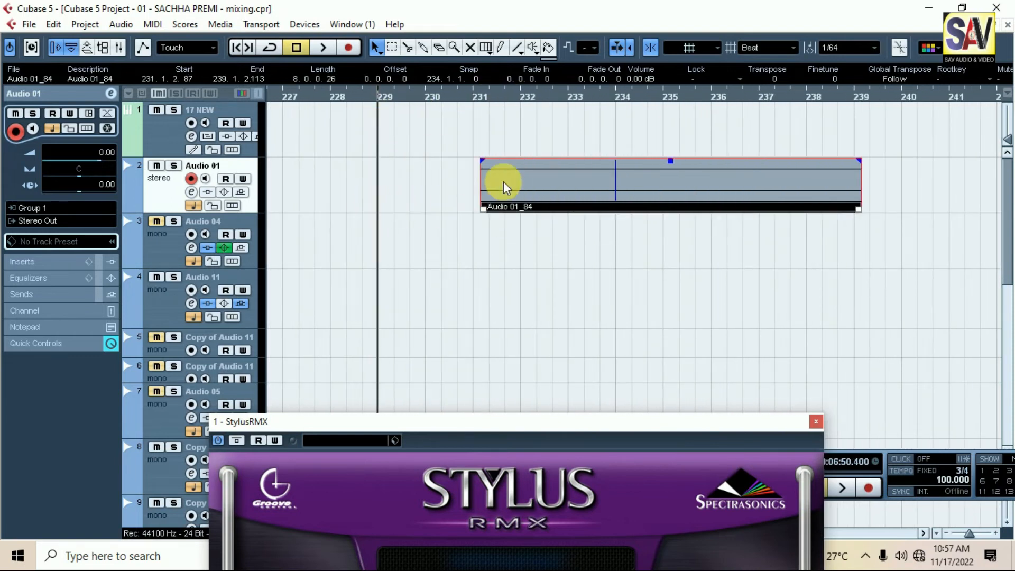
- Move the project cursor to bar 231 near the extended event's start, and on to the original recording point at bar 234
{"action": "left_click_drag", "start_coordinate": [481, 99], "coordinate": [466, 133]}
{"action": "key", "text": "g"}
{"action": "key", "text": "g"}
{"action": "key", "text": "g"}
{"action": "key", "text": "g"}
{"action": "key", "text": "g"}
{"action": "key", "text": "g"}
{"action": "key", "text": "g"}
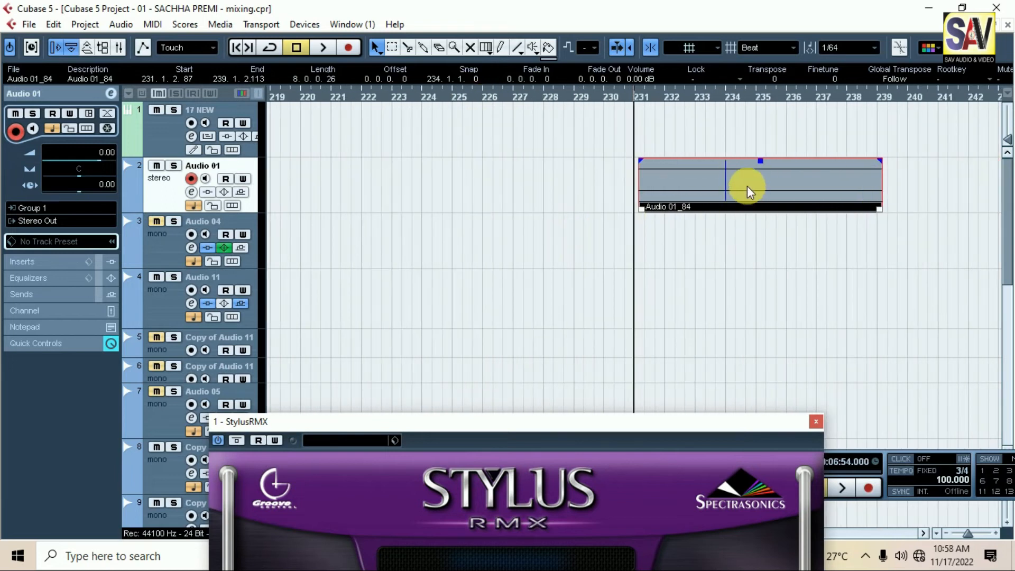
{"action": "left_click_drag", "start_coordinate": [720, 90], "coordinate": [721, 135]}
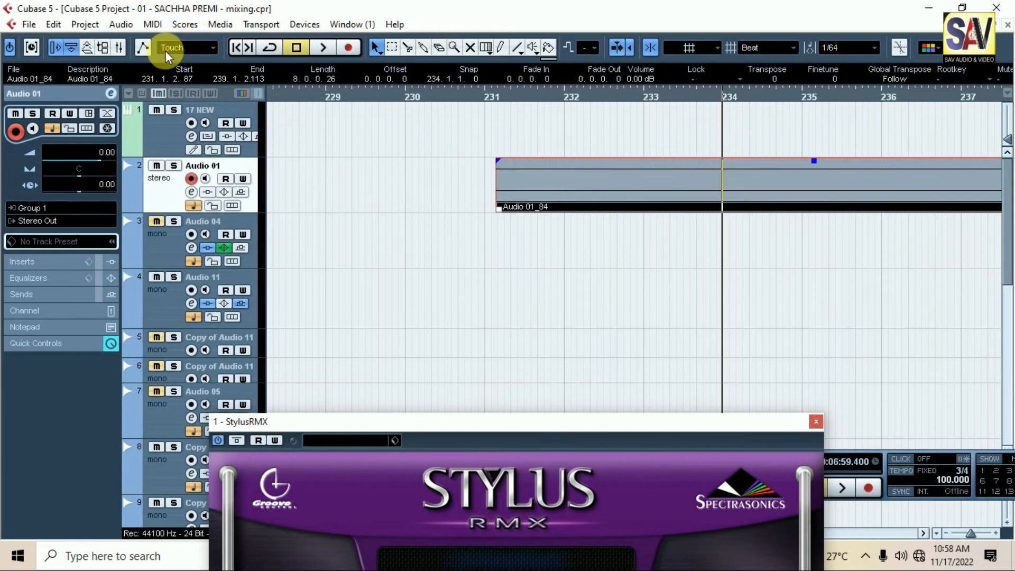
- Recheck the Audio Pre-Record Seconds setting in the Record-Audio preferences and cancel the dialog
{"action": "left_click", "coordinate": [29, 24]}
{"action": "left_click", "coordinate": [79, 340]}
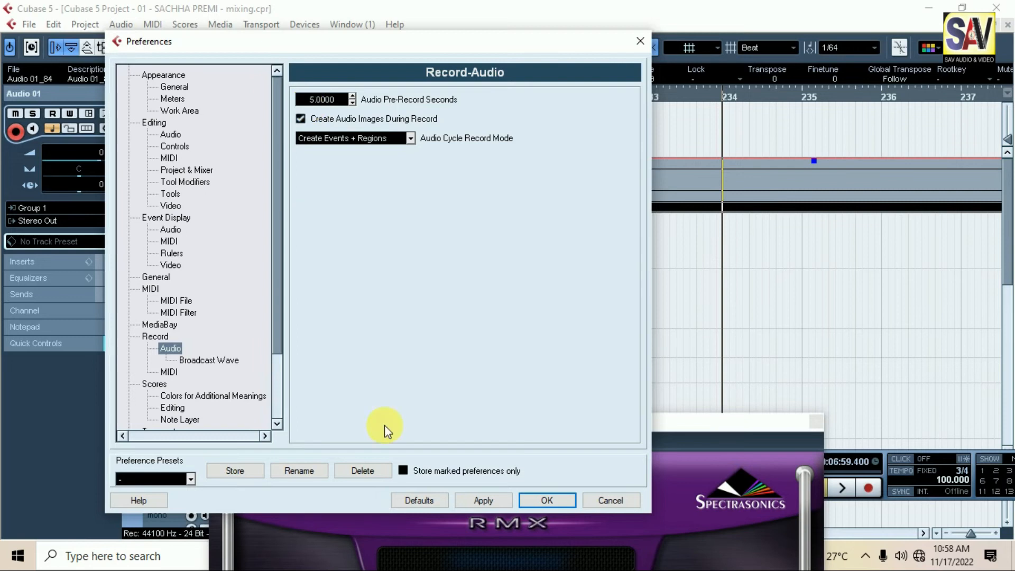
{"action": "left_click", "coordinate": [608, 500]}
- Trim the recorded event's start to about bar 234 and extend it back out to about bar 231
{"action": "key", "text": "g"}
{"action": "key", "text": "g"}
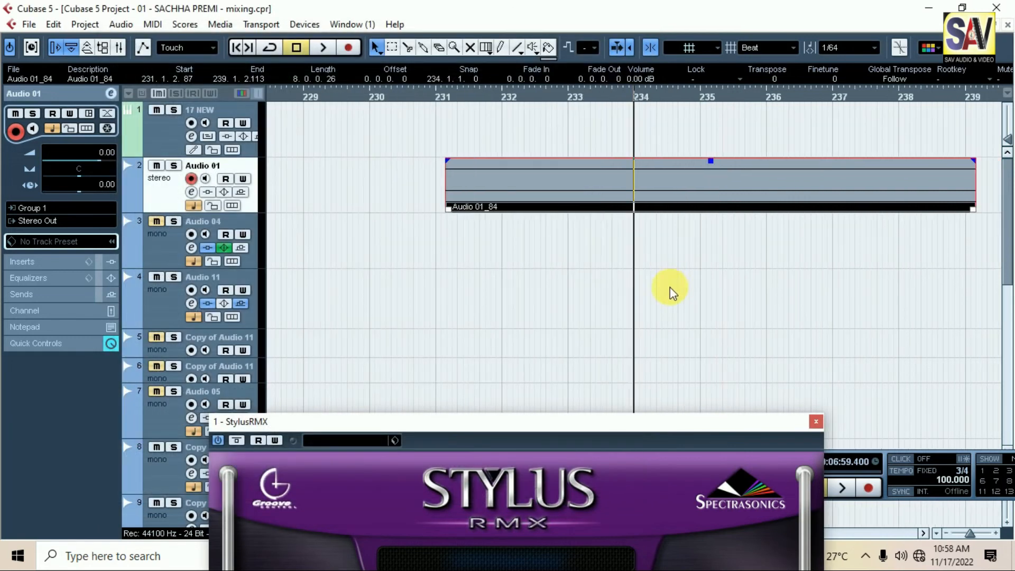
{"action": "left_click_drag", "start_coordinate": [481, 209], "coordinate": [641, 218]}
{"action": "left_click_drag", "start_coordinate": [630, 99], "coordinate": [431, 132]}
{"action": "left_click_drag", "start_coordinate": [945, 209], "coordinate": [331, 210]}
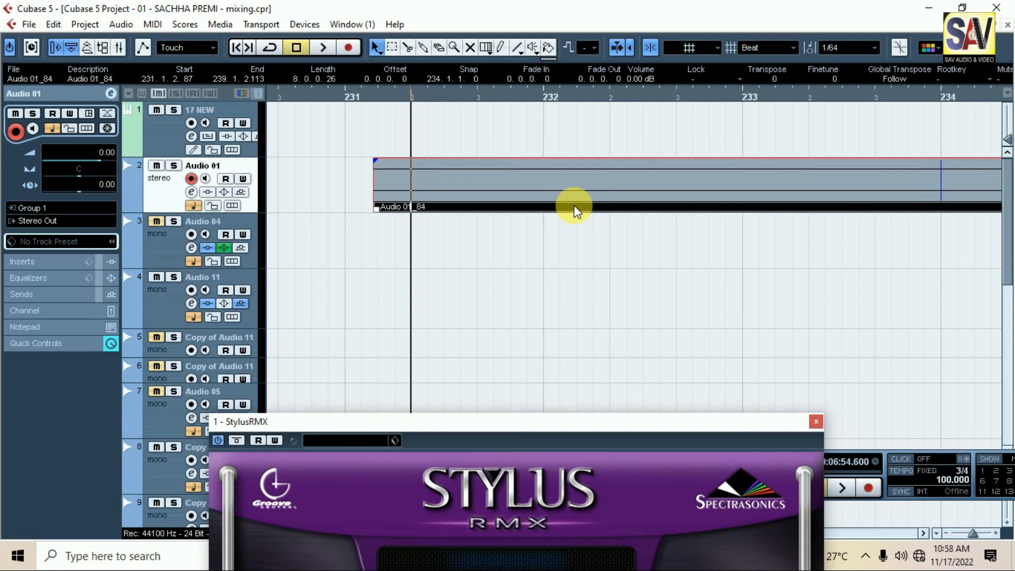
{"action": "key", "text": "g"}
{"action": "key", "text": "g"}
{"action": "key", "text": "g"}
{"action": "key", "text": "g"}
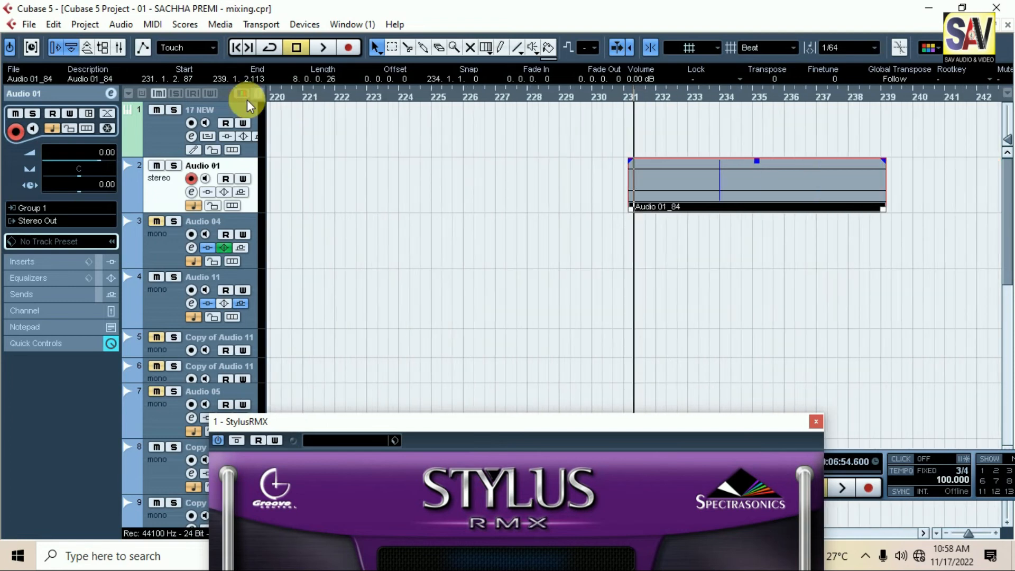
- Browse the VST-Plug-ins, Control Room and VariAudio pages of the preferences
{"action": "left_click", "coordinate": [29, 27]}
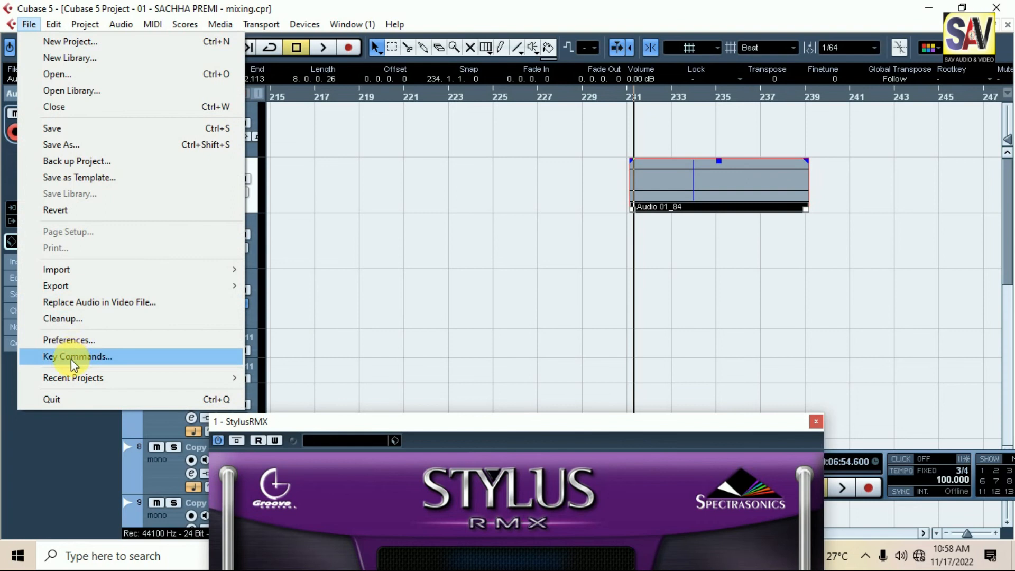
{"action": "left_click", "coordinate": [66, 335]}
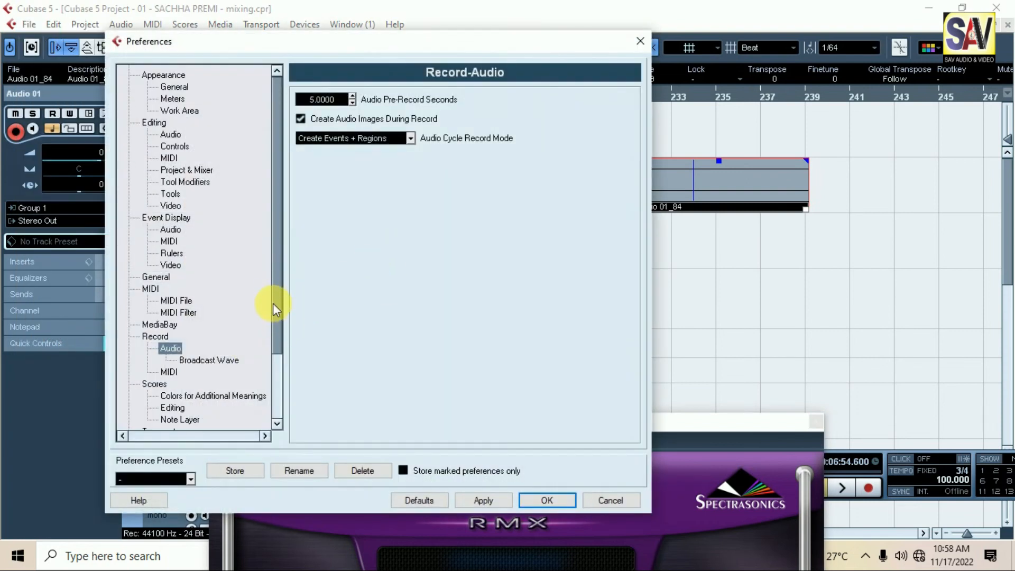
{"action": "left_click_drag", "start_coordinate": [277, 295], "coordinate": [286, 373]}
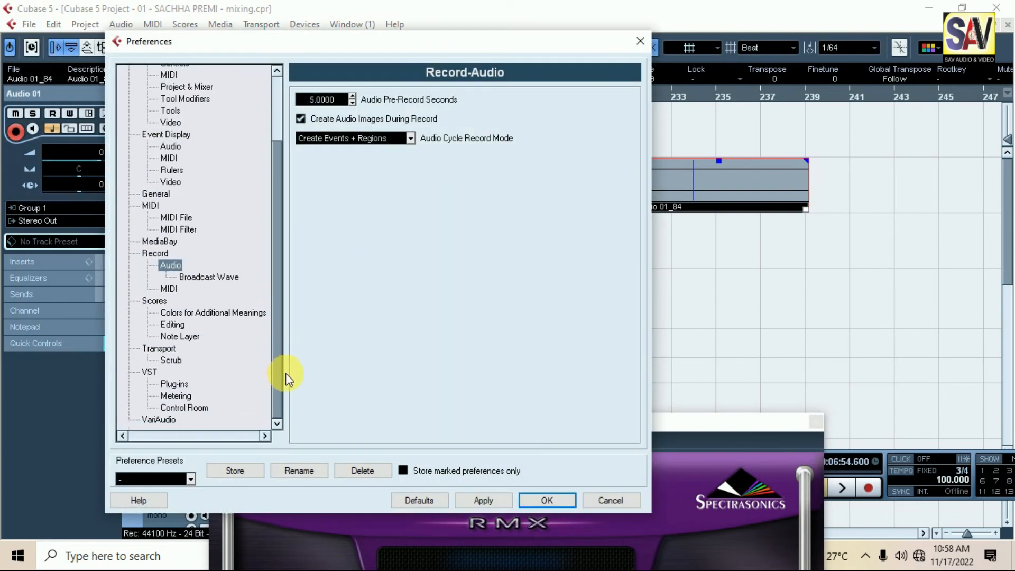
{"action": "left_click", "coordinate": [150, 372]}
{"action": "left_click", "coordinate": [174, 384]}
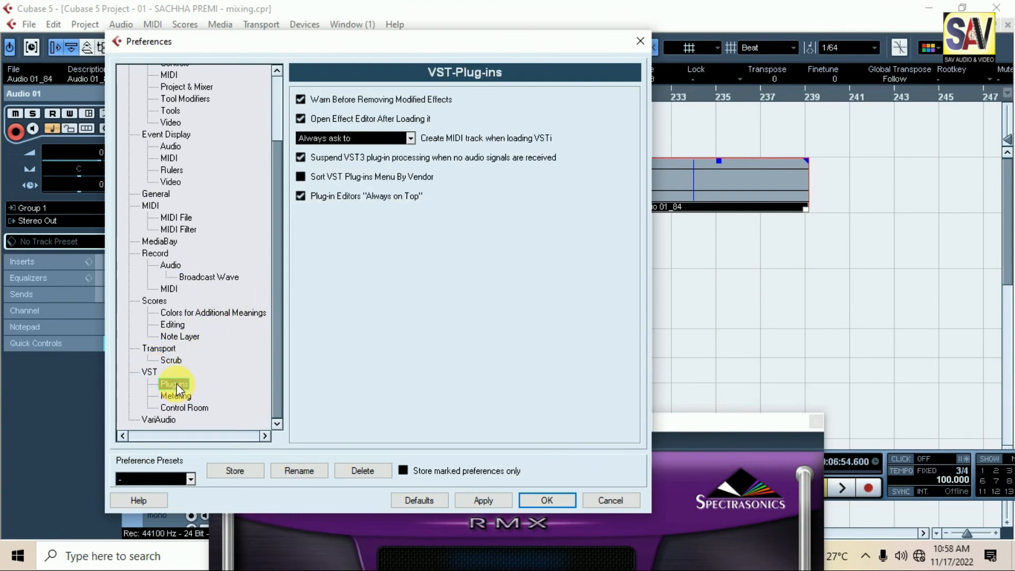
{"action": "left_click", "coordinate": [180, 410]}
{"action": "left_click", "coordinate": [163, 419]}
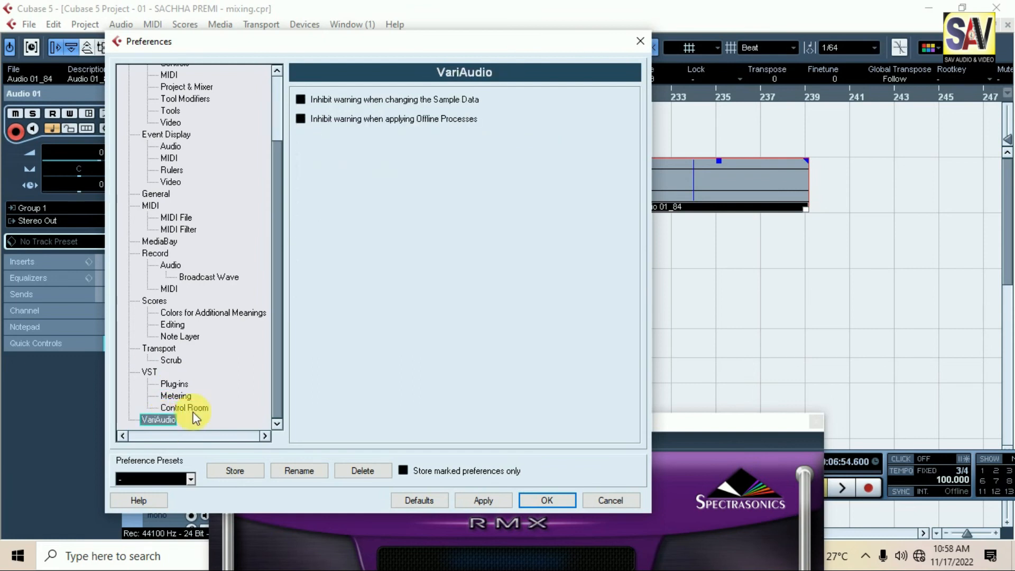
- Enable Stationary Cursors in the Transport preferences and confirm the dialog
{"action": "left_click", "coordinate": [159, 349]}
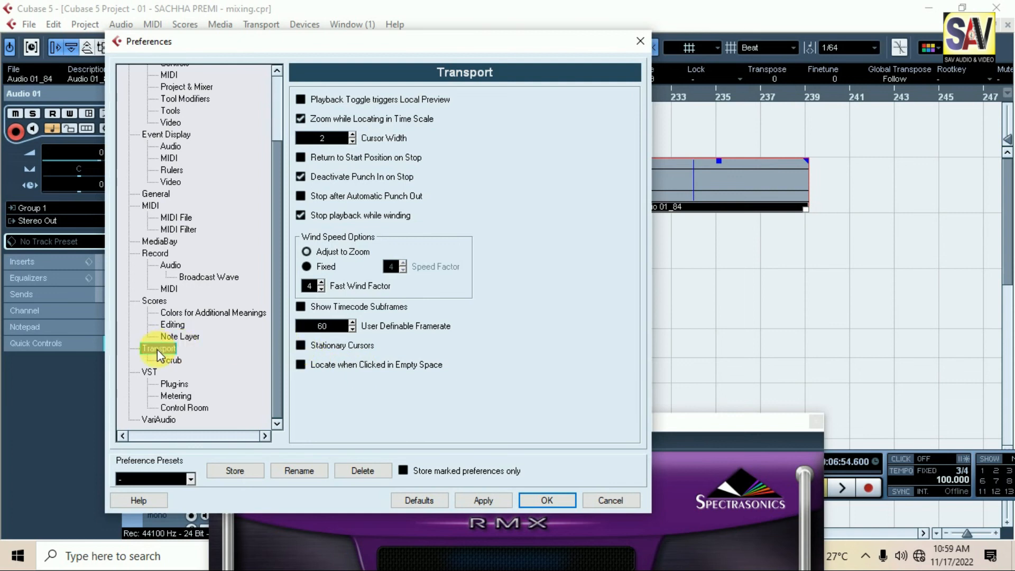
{"action": "left_click", "coordinate": [300, 346]}
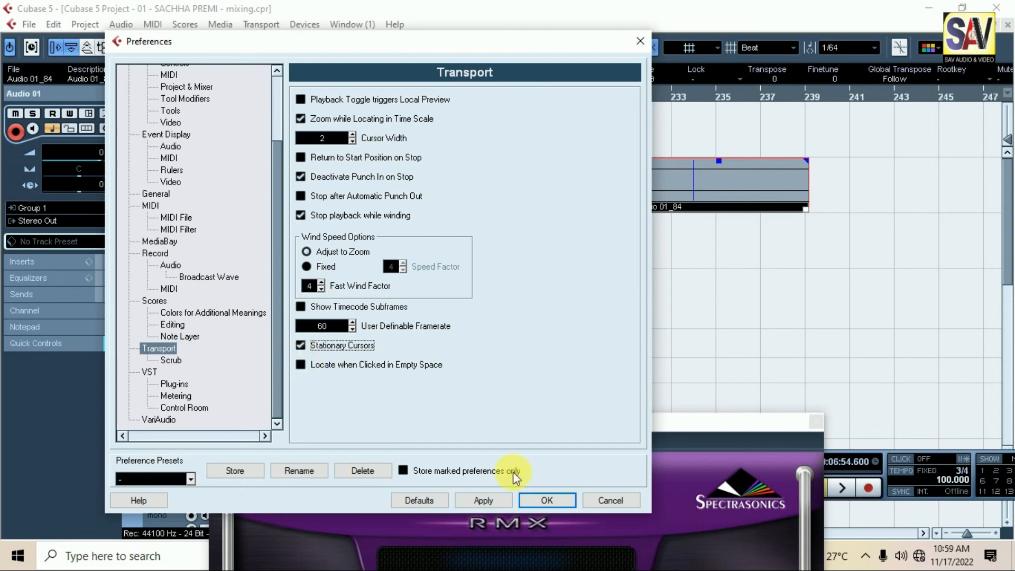
{"action": "left_click", "coordinate": [540, 500]}
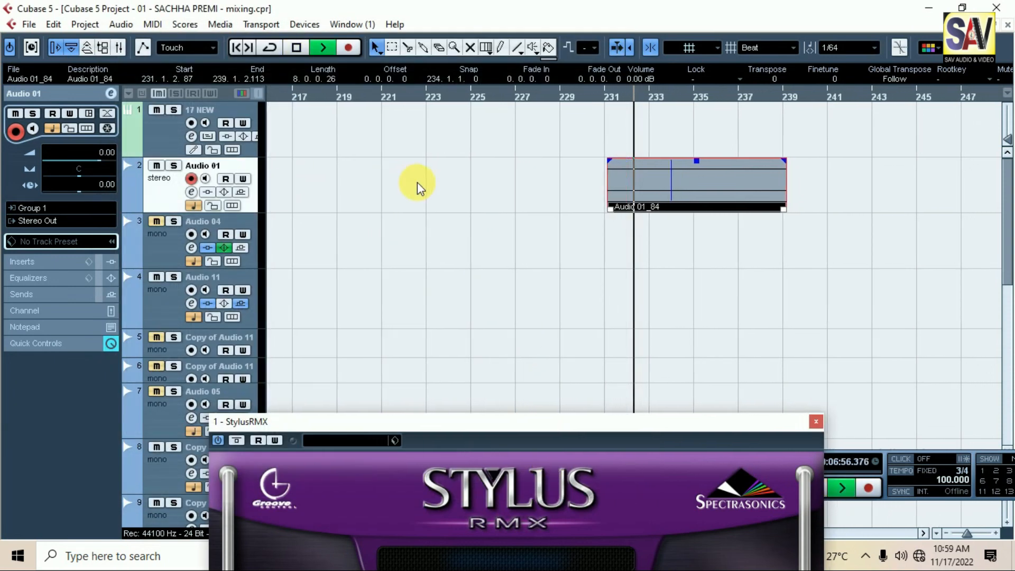
- Zoom the timeline in and out repeatedly during playback over the recorded event to examine the stationary cursor behaviour
{"action": "key", "text": "h"}
{"action": "key", "text": "h"}
{"action": "key", "text": "h"}
{"action": "key", "text": "h"}
{"action": "key", "text": "h"}
{"action": "key", "text": "h"}
{"action": "key", "text": "h"}
{"action": "key", "text": "h"}
{"action": "key", "text": "h"}
{"action": "key", "text": "h"}
{"action": "key", "text": "g"}
{"action": "key", "text": "g"}
{"action": "key", "text": "g"}
{"action": "key", "text": "g"}
{"action": "key", "text": "g"}
{"action": "key", "text": "g"}
{"action": "key", "text": "g"}
{"action": "key", "text": "g"}
{"action": "key", "text": "g"}
{"action": "key", "text": "h"}
{"action": "key", "text": "h"}
{"action": "key", "text": "h"}
{"action": "key", "text": "h"}
{"action": "key", "text": "h"}
{"action": "key", "text": "h"}
{"action": "key", "text": "h"}
{"action": "key", "text": "h"}
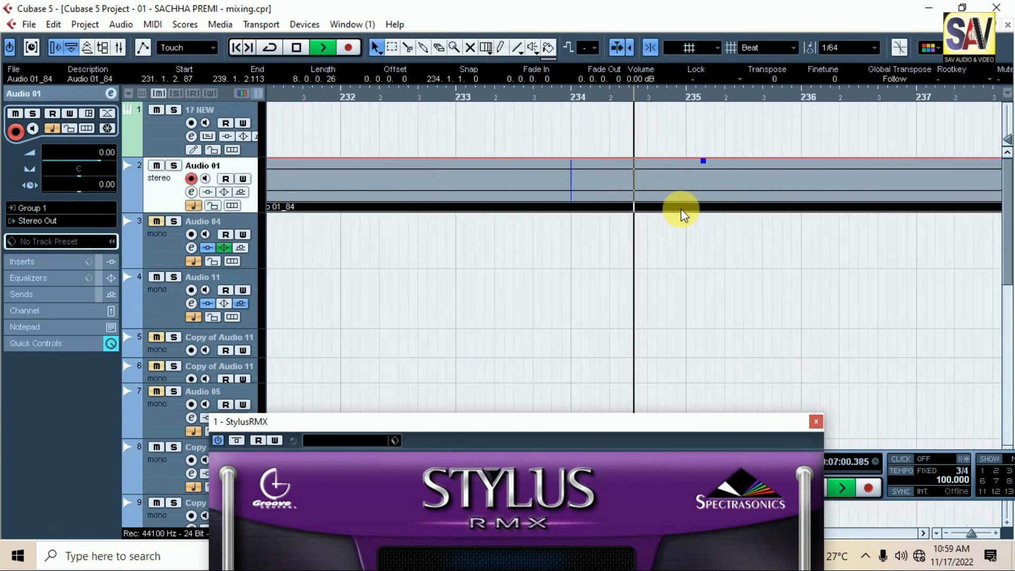
{"action": "key", "text": "g"}
{"action": "key", "text": "g"}
{"action": "key", "text": "g"}
{"action": "key", "text": "g"}
{"action": "key", "text": "g"}
{"action": "key", "text": "g"}
{"action": "key", "text": "g"}
{"action": "key", "text": "g"}
{"action": "key", "text": "g"}
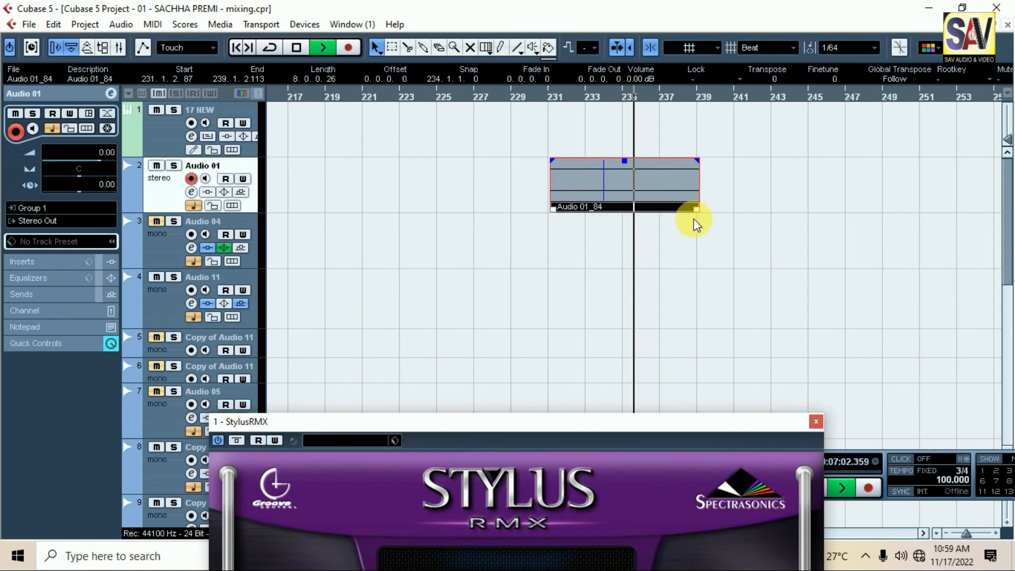
- Continue examining how the event scrolls past the fixed playback cursor at different horizontal zoom levels, ending playback
{"action": "key", "text": "h"}
{"action": "key", "text": "h"}
{"action": "key", "text": "h"}
{"action": "key", "text": "h"}
{"action": "key", "text": "h"}
{"action": "key", "text": "h"}
{"action": "key", "text": "h"}
{"action": "key", "text": "h"}
{"action": "key", "text": "g"}
{"action": "key", "text": "g"}
{"action": "key", "text": "g"}
{"action": "key", "text": "g"}
{"action": "key", "text": "g"}
{"action": "key", "text": "g"}
{"action": "key", "text": "g"}
{"action": "key", "text": "g"}
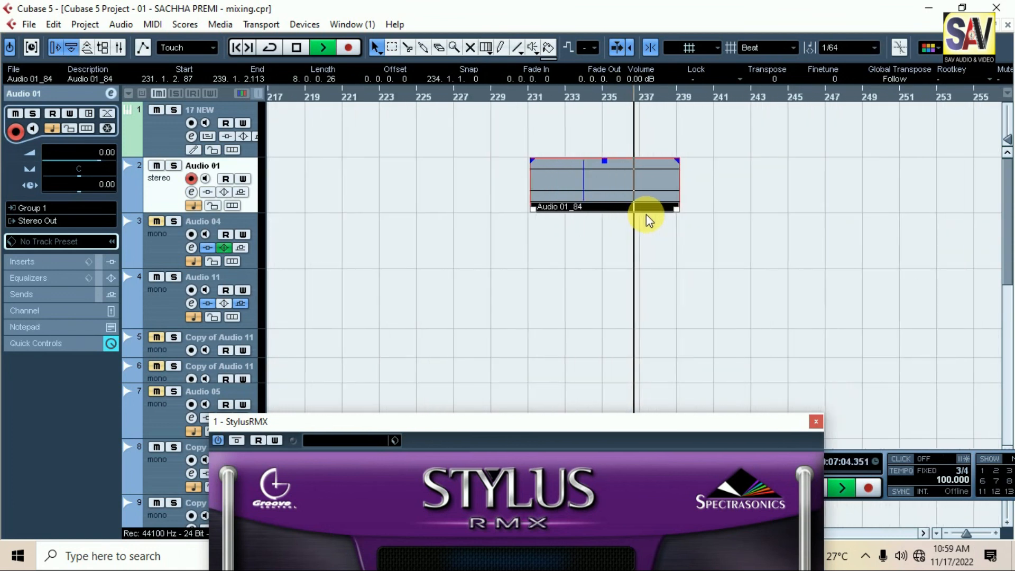
{"action": "key", "text": "h"}
{"action": "key", "text": "h"}
{"action": "key", "text": "h"}
{"action": "key", "text": "h"}
{"action": "key", "text": "g"}
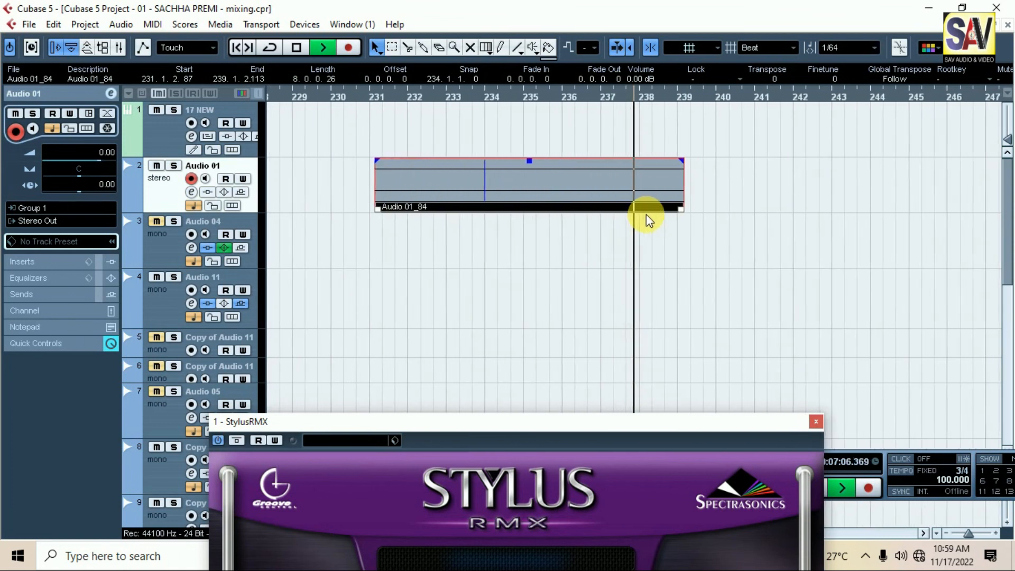
{"action": "key", "text": "g"}
{"action": "key", "text": "g"}
{"action": "key", "text": "g"}
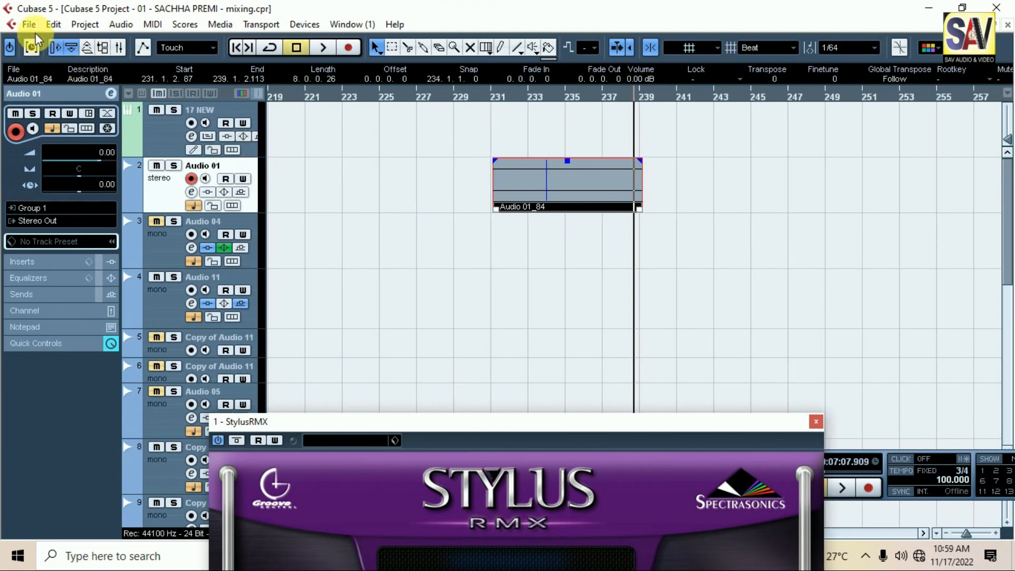
- Disable Stationary Cursors in the Transport preferences, apply the change and confirm the dialog
{"action": "left_click", "coordinate": [28, 25]}
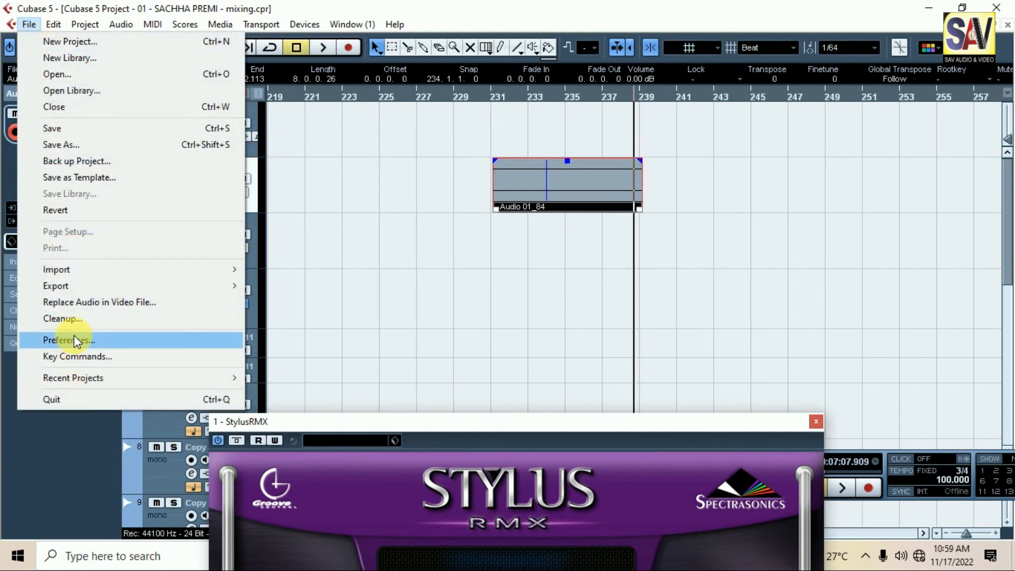
{"action": "left_click", "coordinate": [73, 340]}
{"action": "left_click", "coordinate": [303, 345]}
{"action": "left_click", "coordinate": [493, 500]}
{"action": "left_click", "coordinate": [546, 500]}
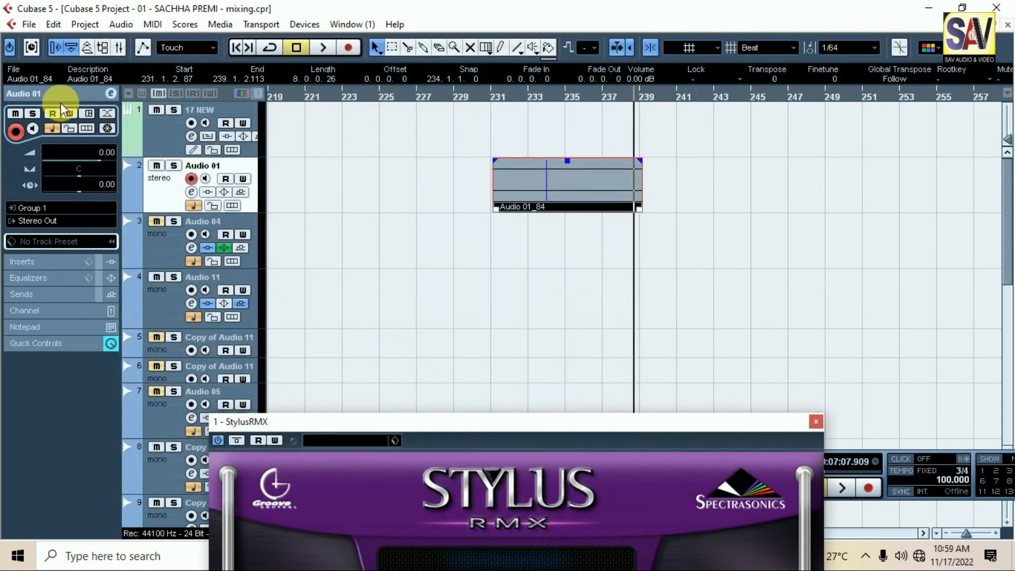
- Reopen the preferences to view the Transport options
{"action": "left_click", "coordinate": [29, 24]}
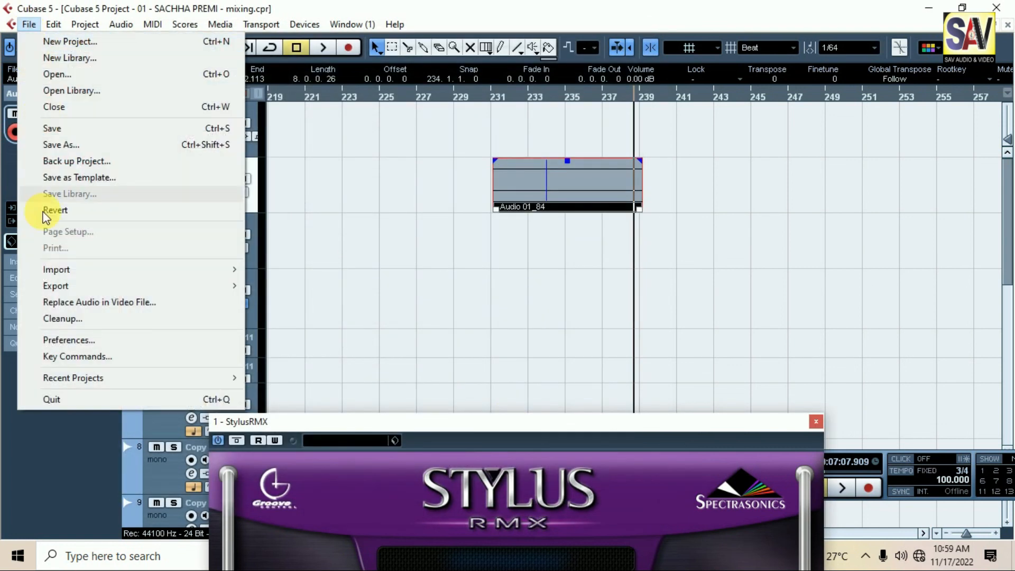
{"action": "left_click", "coordinate": [69, 341]}
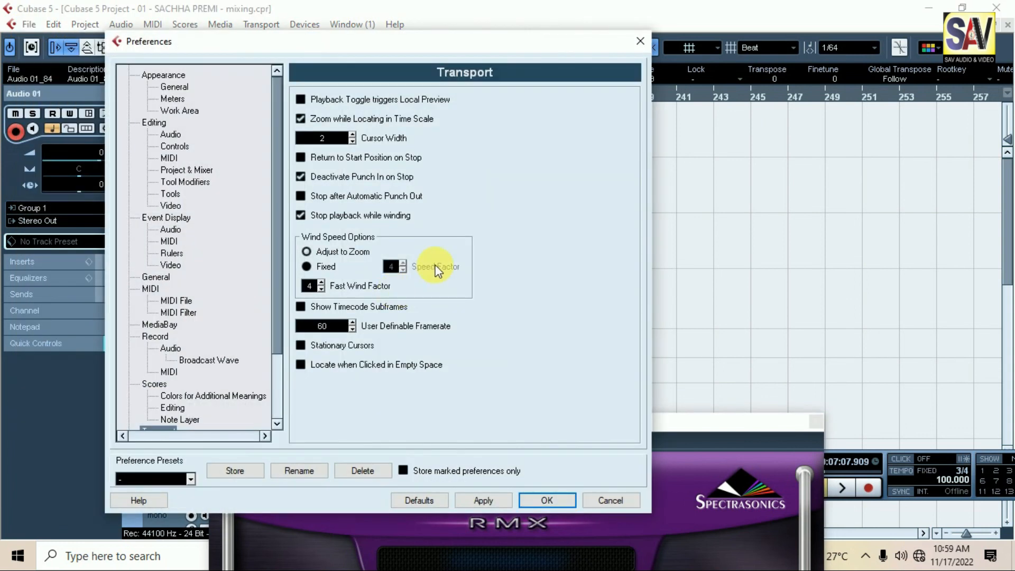